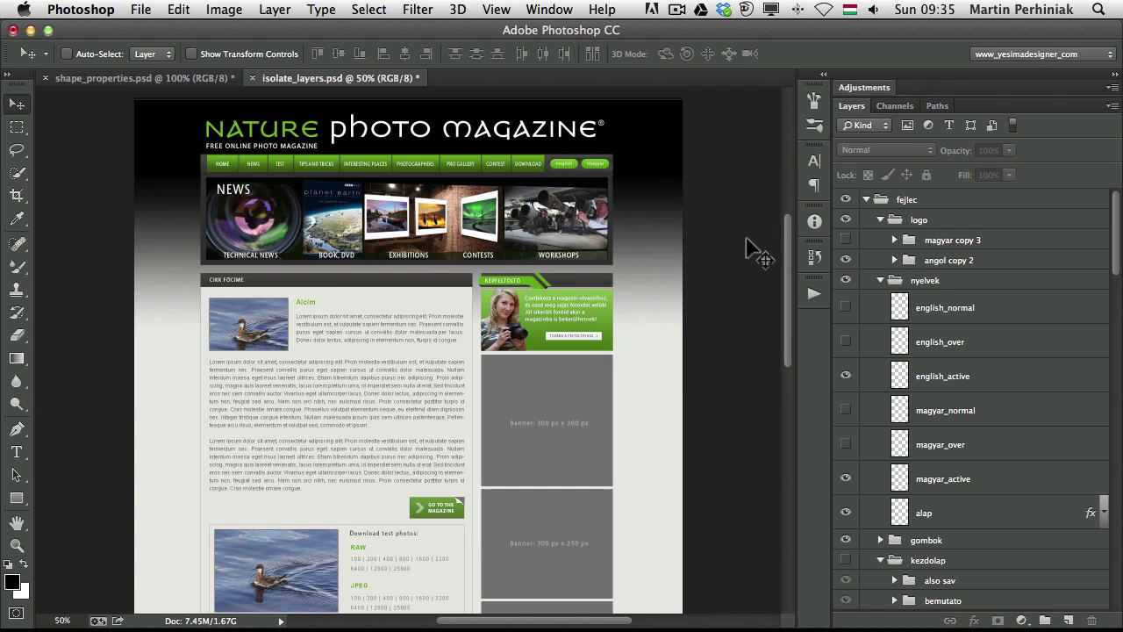
Step: Select Layer 369 copy 2, then add the BOOK/DVD, WORKSHOPS and EXHIBITIONS photo layers to the selection
scroll(930, 360, down, 15)
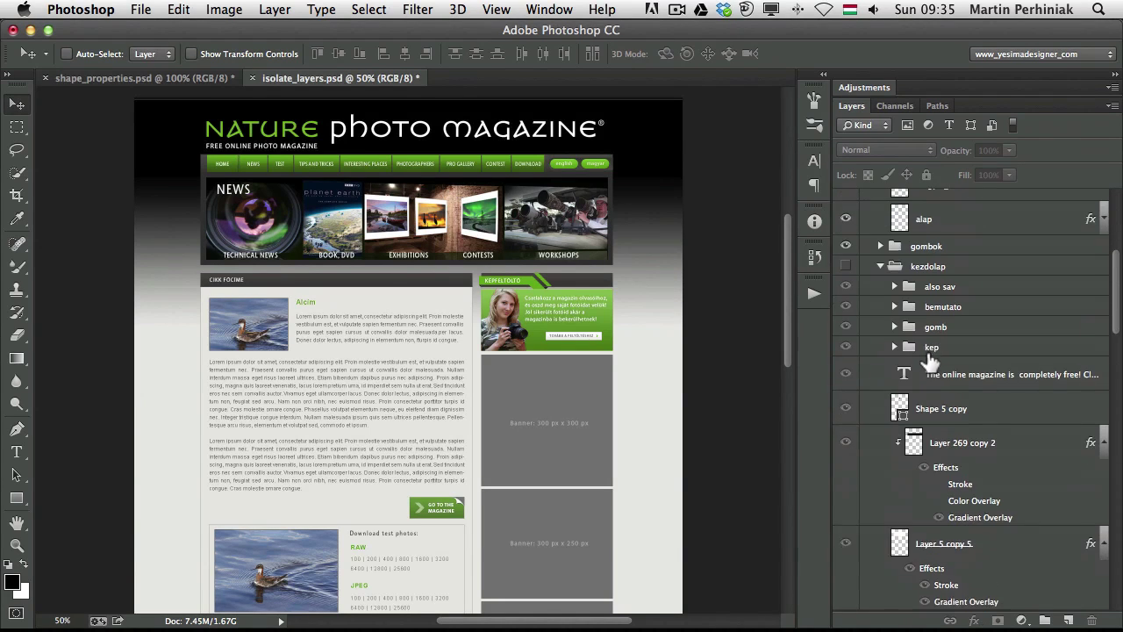
scroll(931, 360, down, 15)
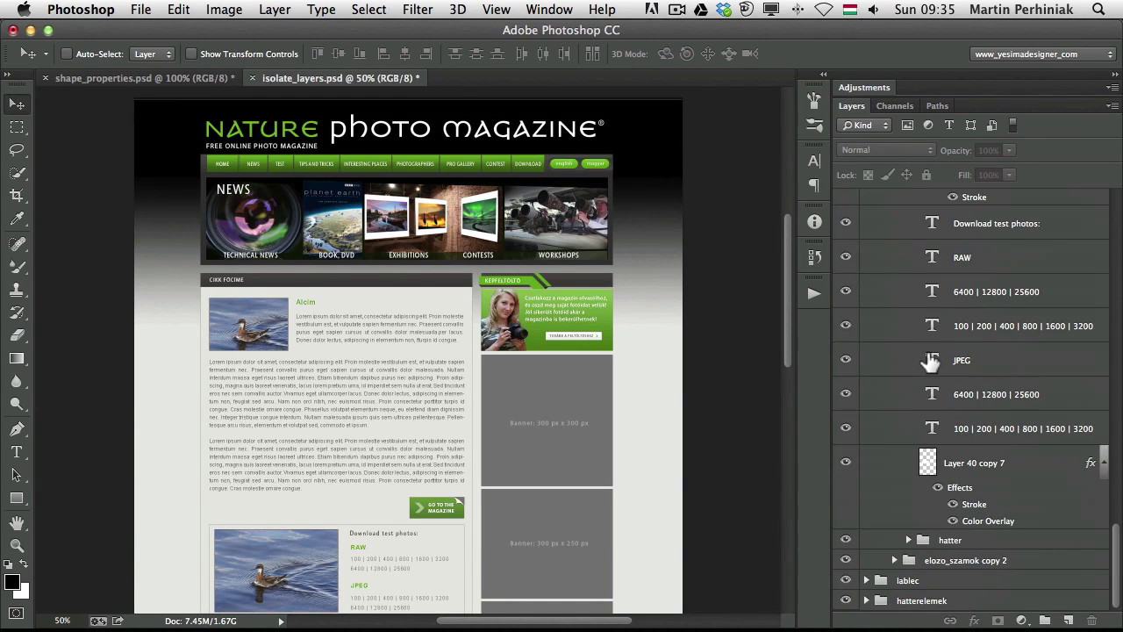
scroll(930, 364, up, 20)
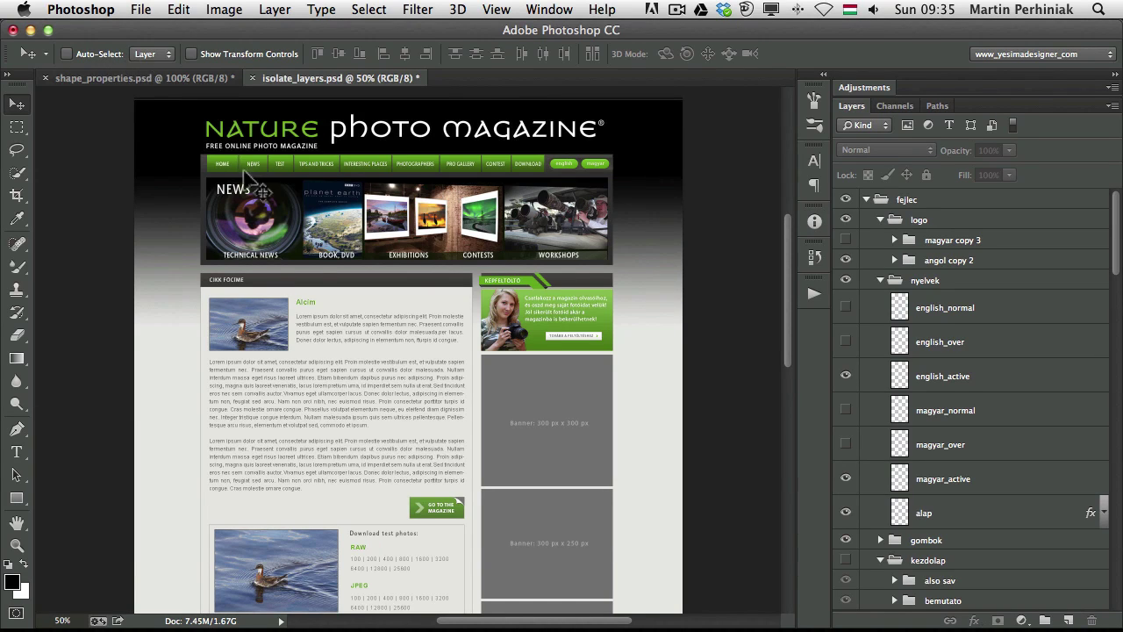
ctrl+click(267, 227)
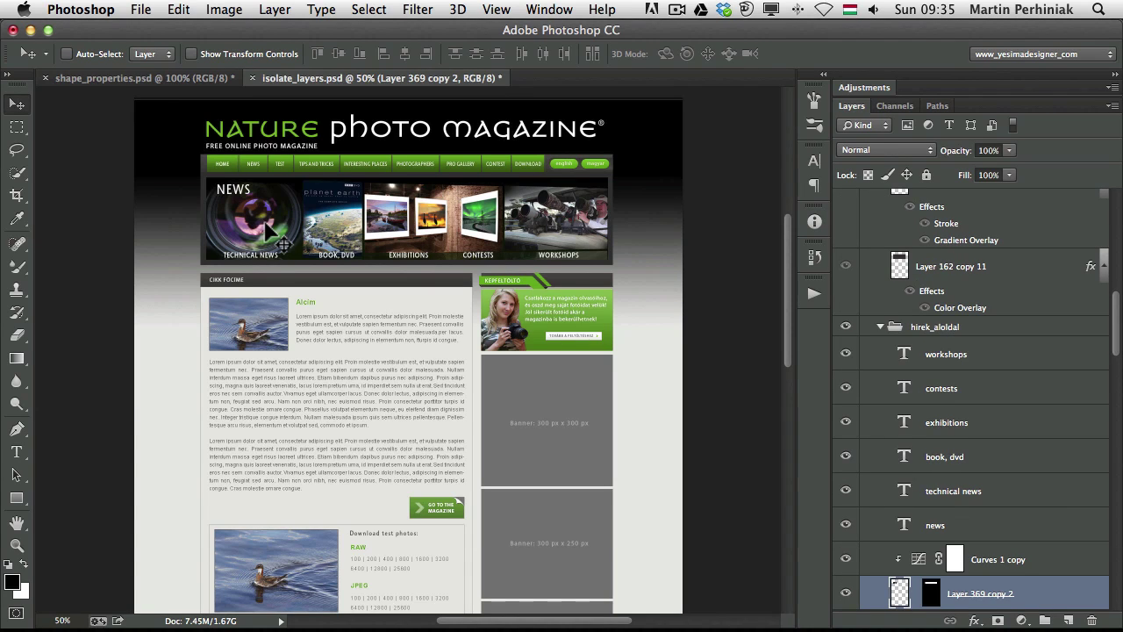
scroll(945, 411, down, 5)
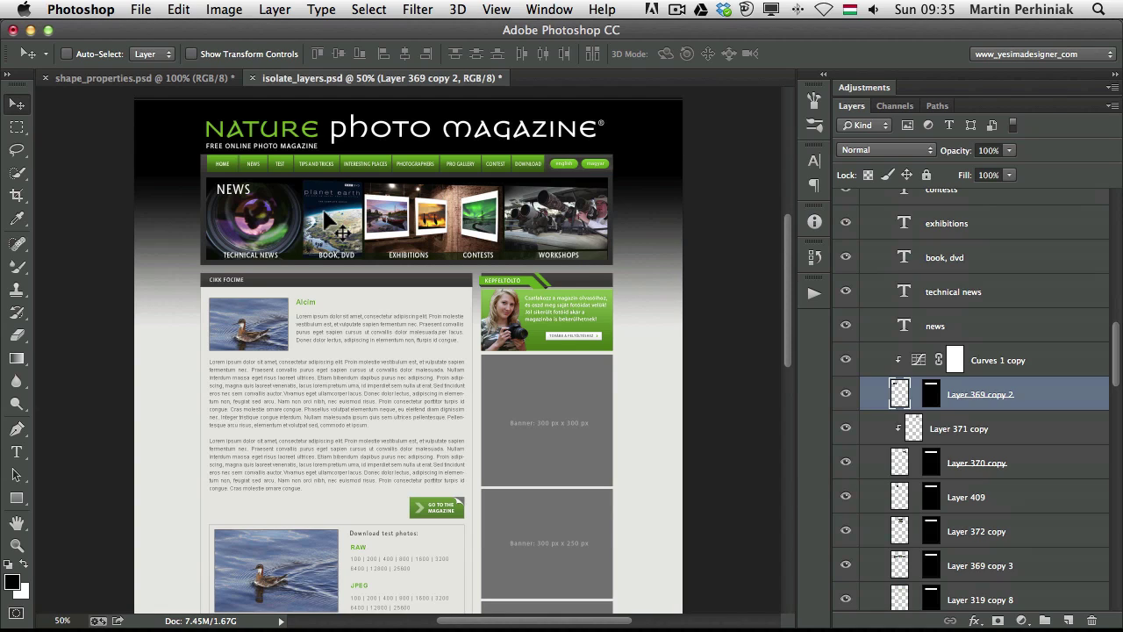
ctrl+shift+click(331, 214)
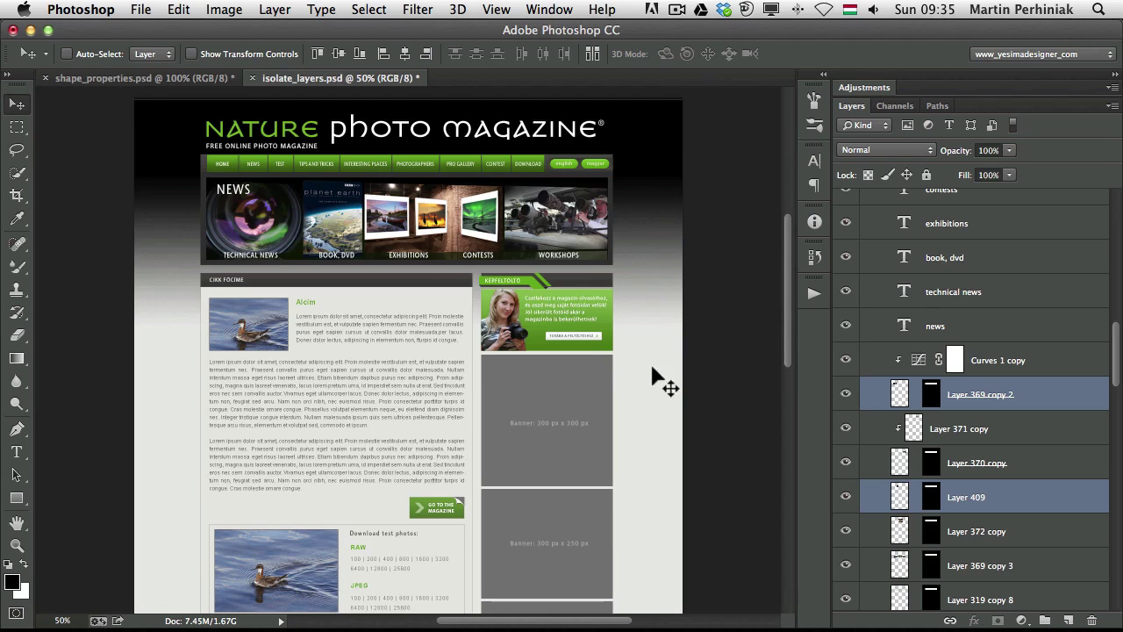
ctrl+shift+click(401, 222)
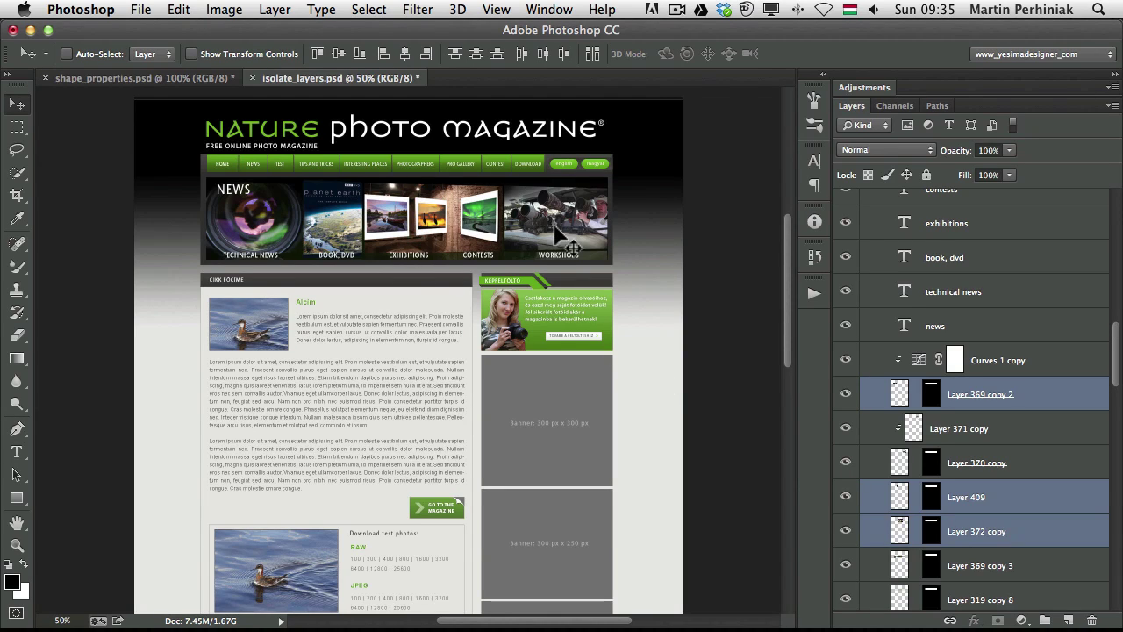
ctrl+shift+click(554, 226)
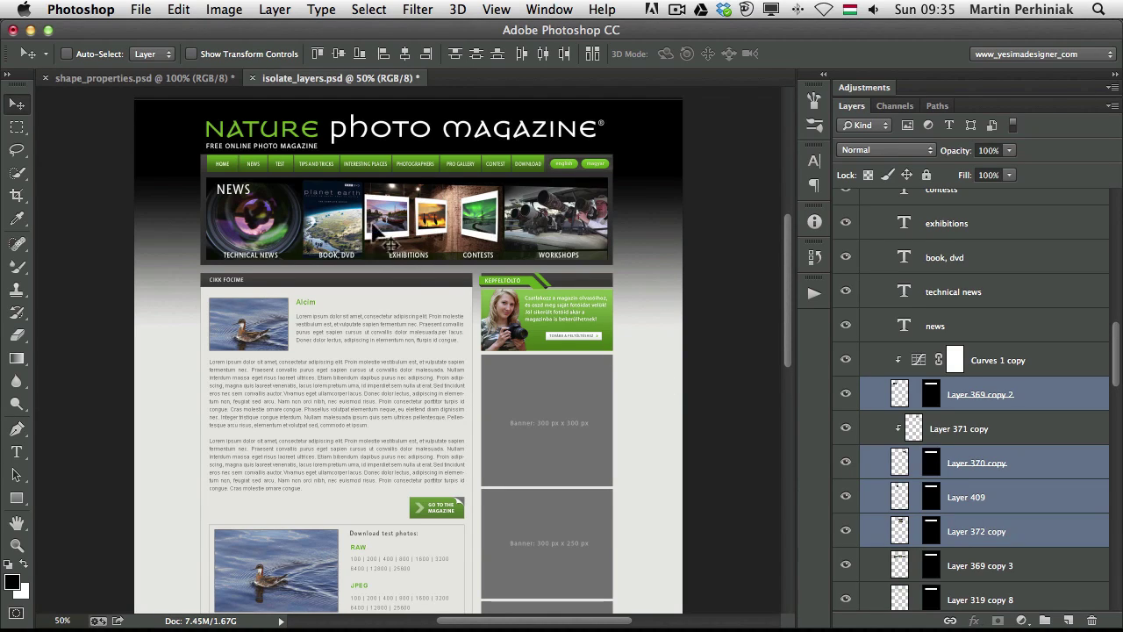
Step: Zoom the page to 100%, then out to 66.7%, and review the four selected layers
key(ctrl+1)
scroll(464, 322, up, 5)
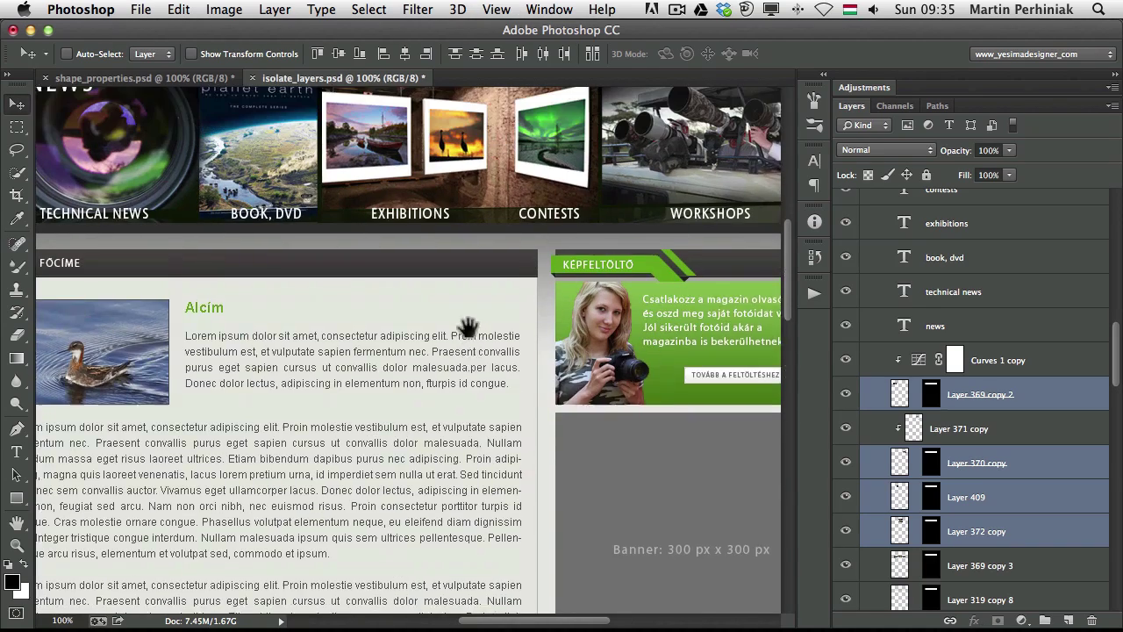
key(ctrl+minus)
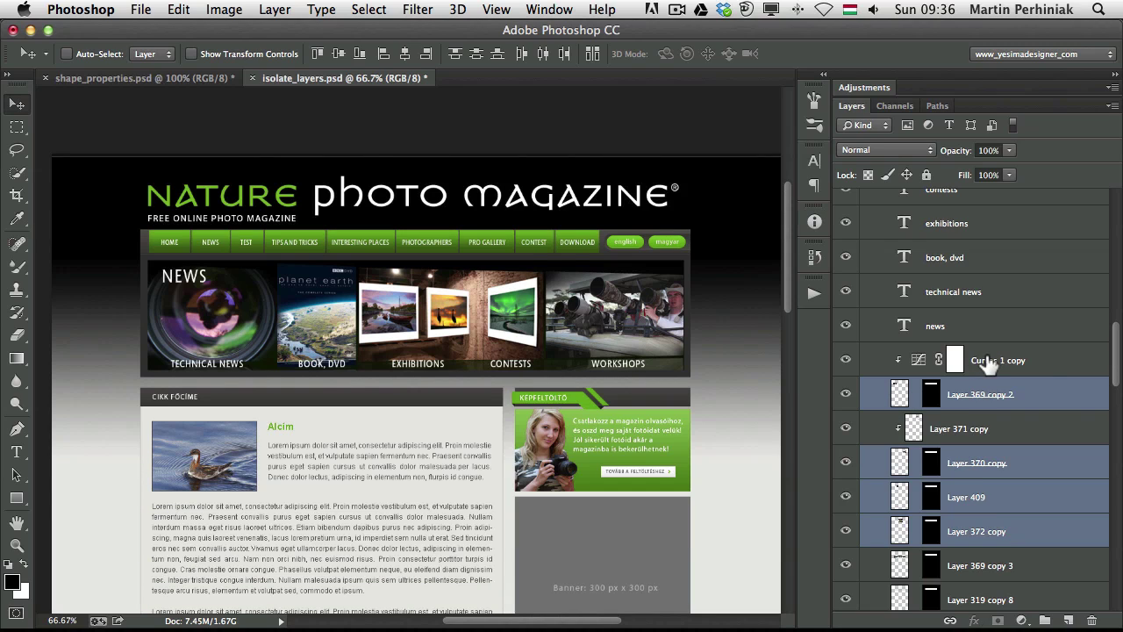
scroll(989, 364, down, 1)
scroll(989, 364, down, 5)
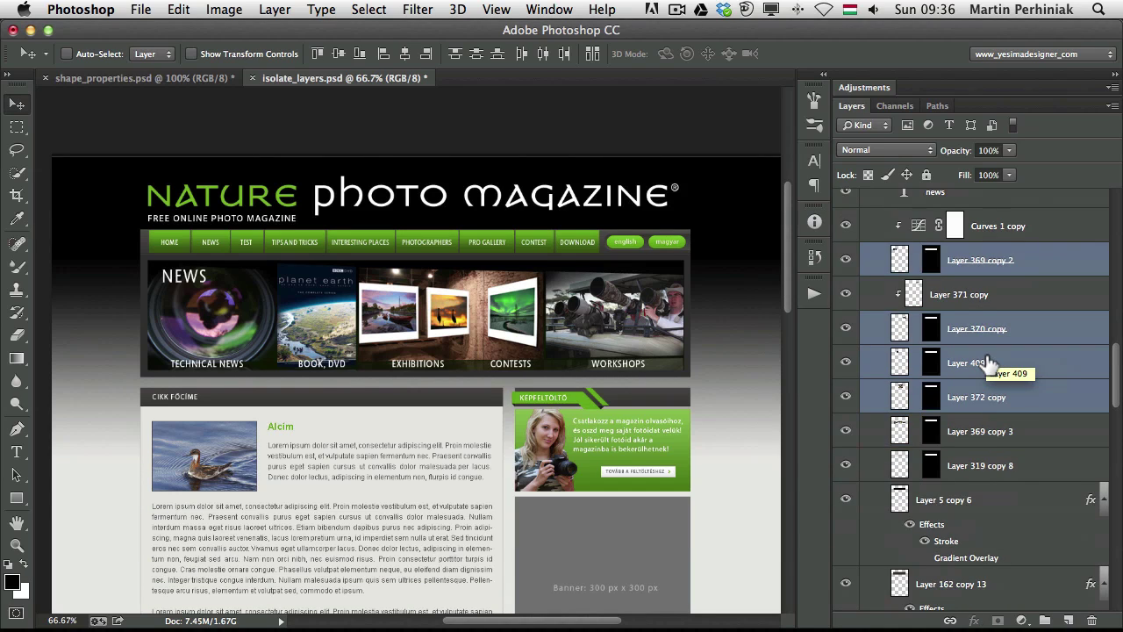
scroll(989, 364, up, 11)
scroll(989, 364, up, 1)
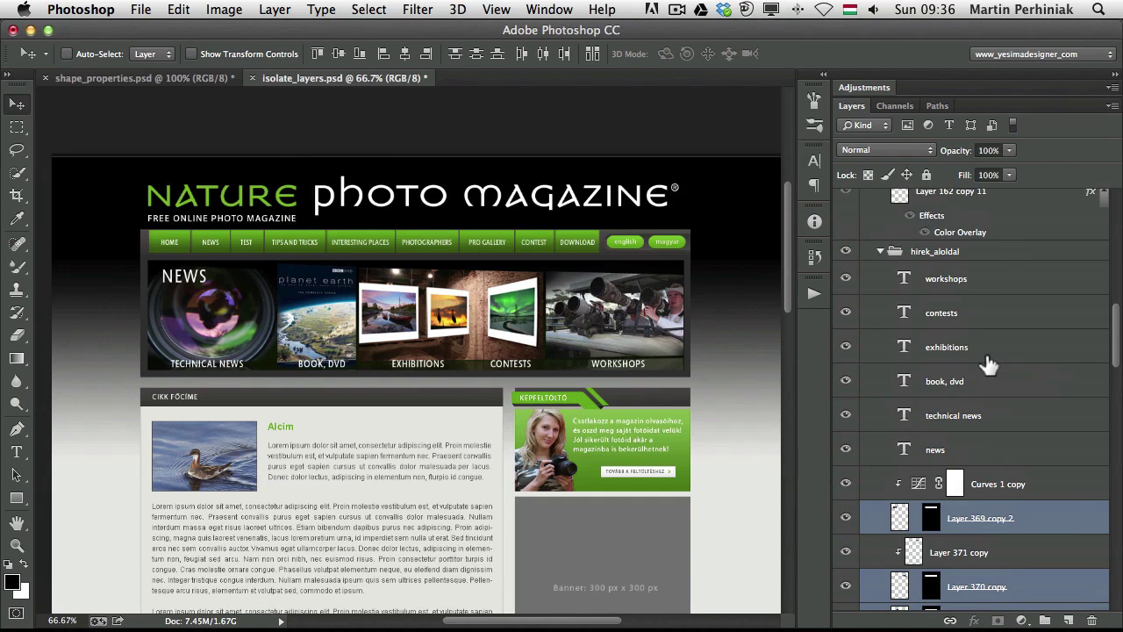
scroll(989, 364, down, 10)
scroll(989, 364, up, 15)
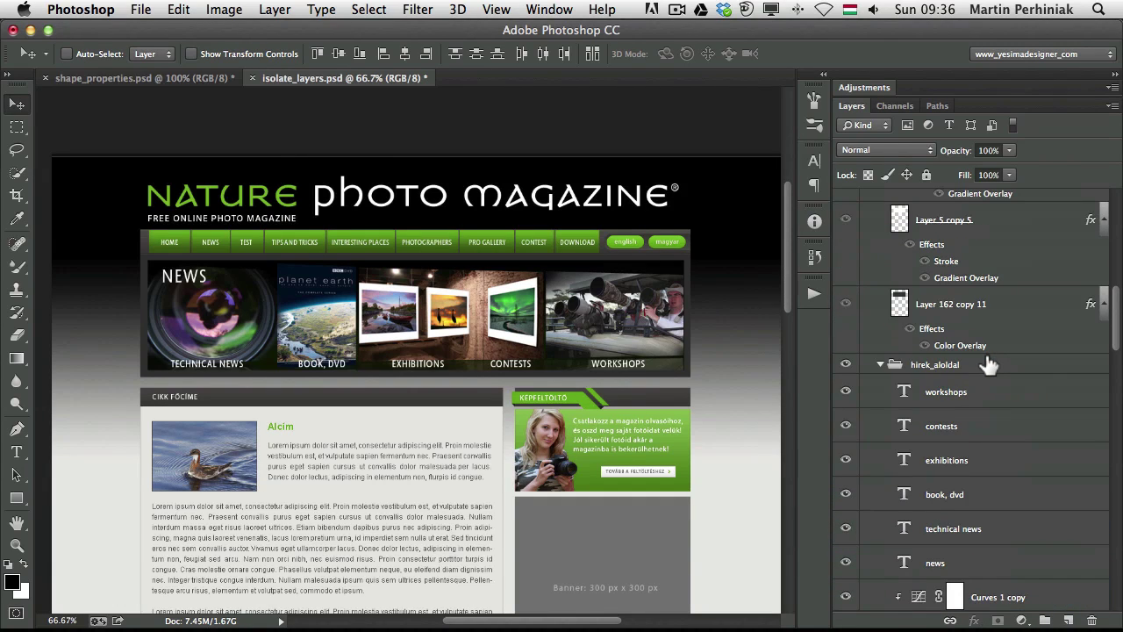
scroll(989, 364, up, 3)
scroll(989, 364, down, 10)
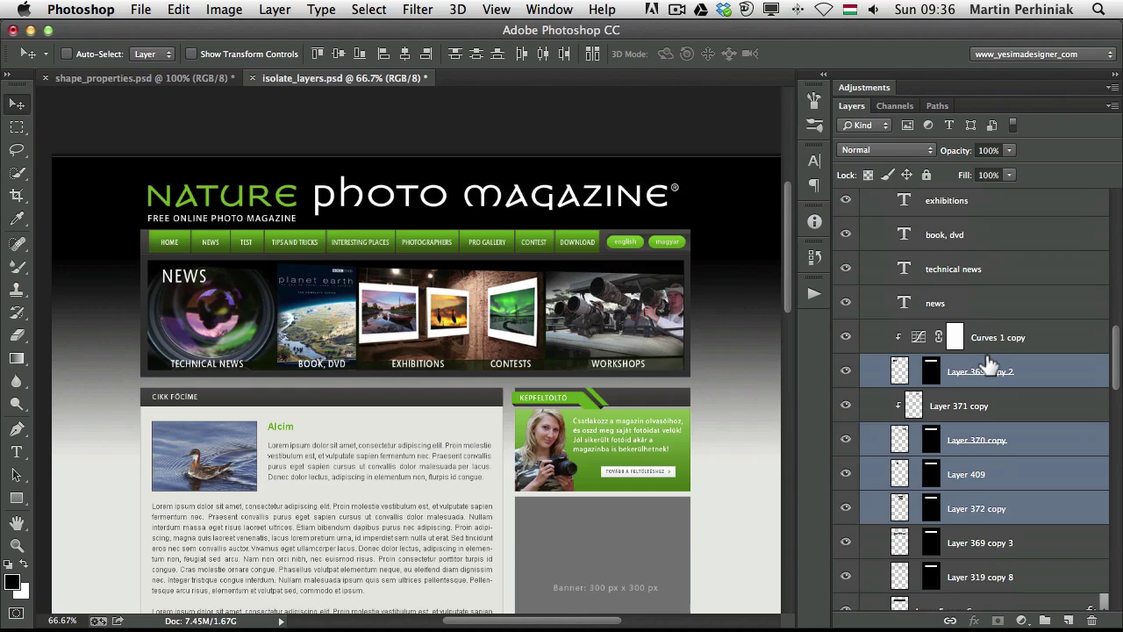
scroll(989, 364, down, 2)
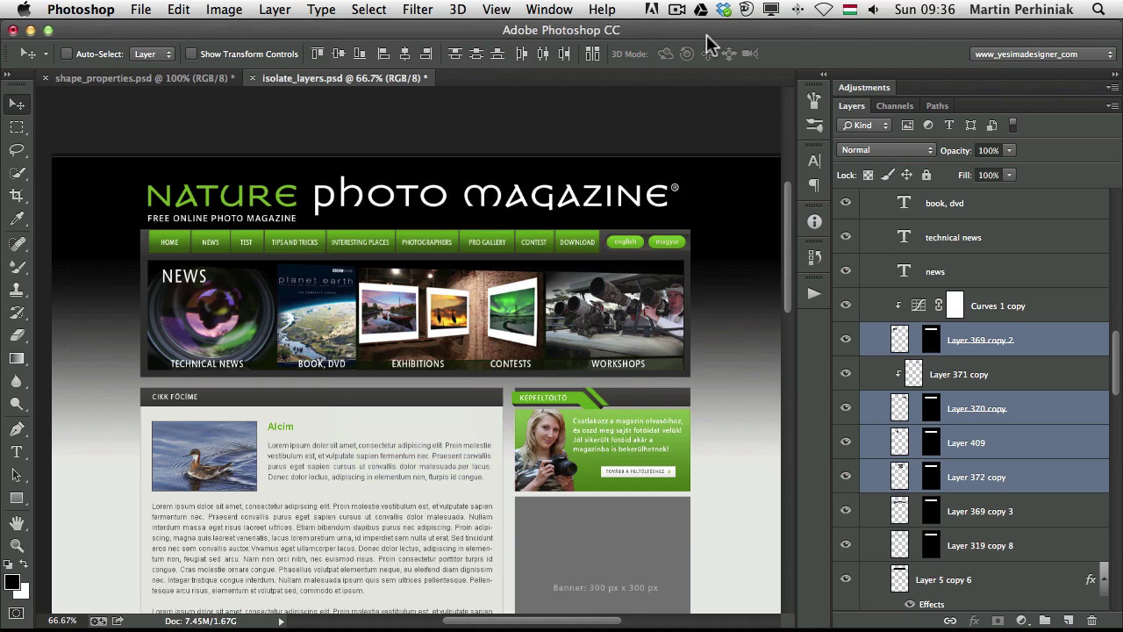
Step: Isolate the four selected header photo layers with Select > Isolate Layers
click(368, 8)
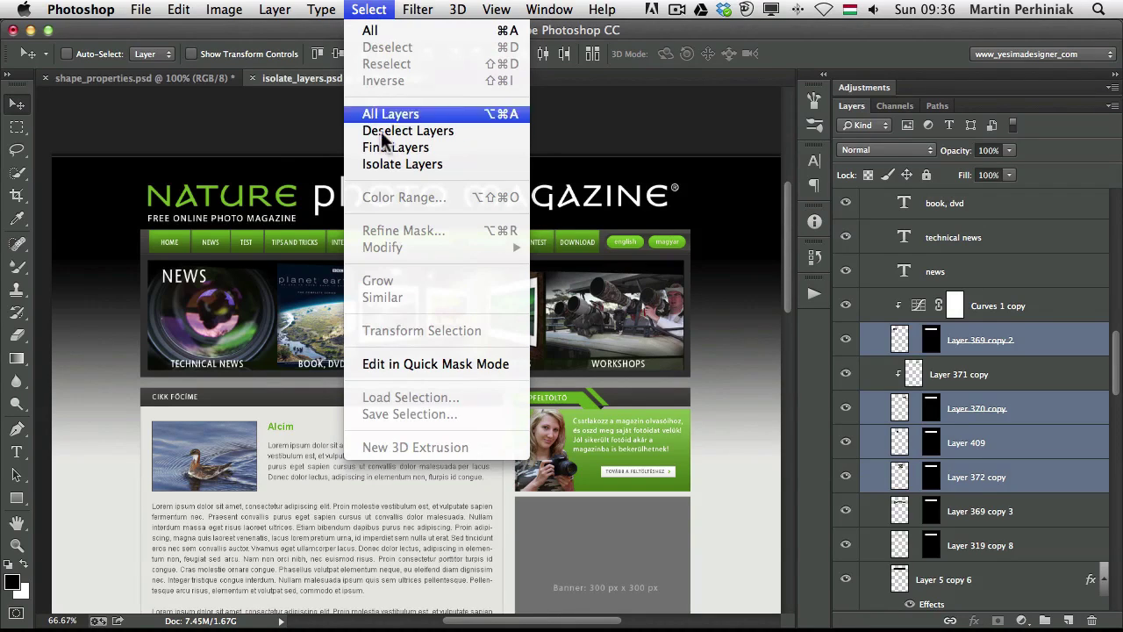
click(452, 164)
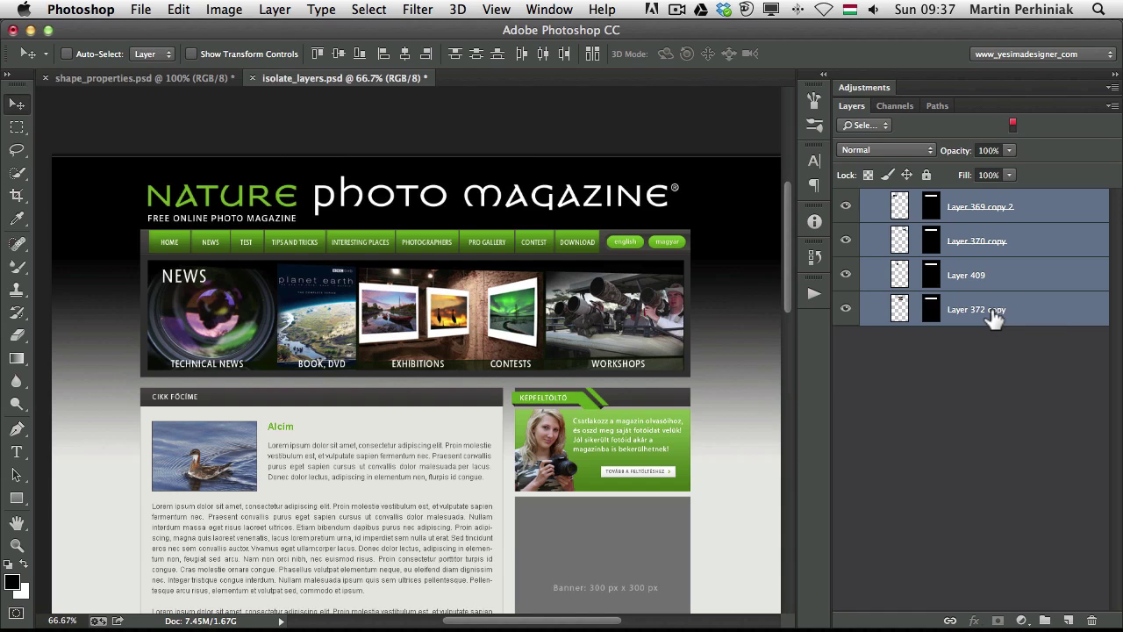
Step: Confirm the filter type is Selected, then switch layer filtering off to list every layer
click(878, 123)
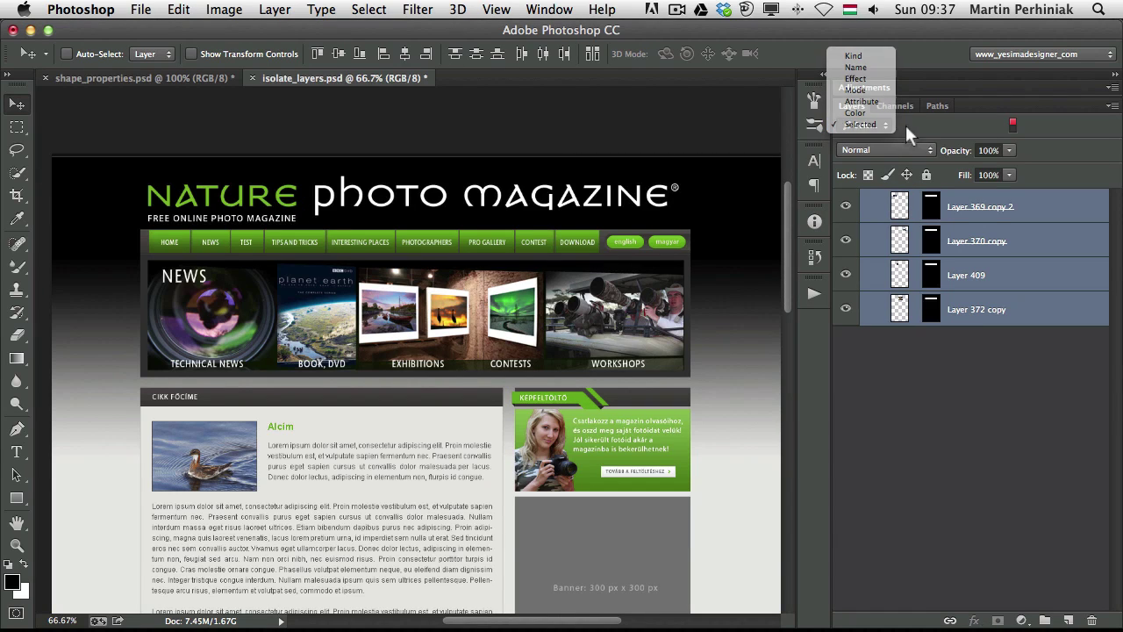
click(905, 125)
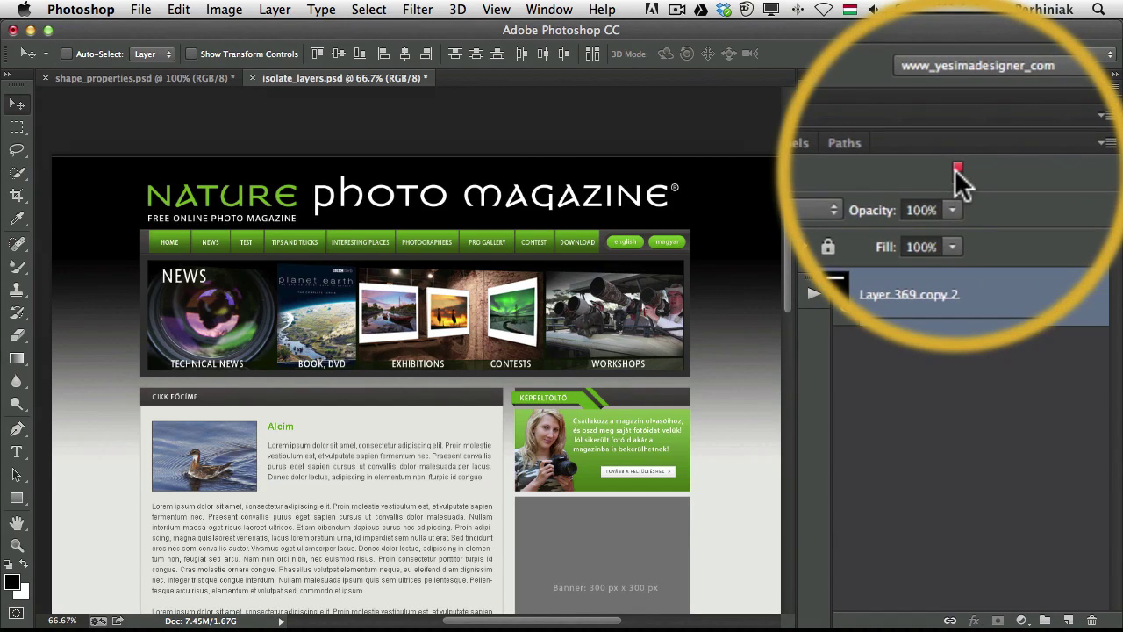
click(957, 168)
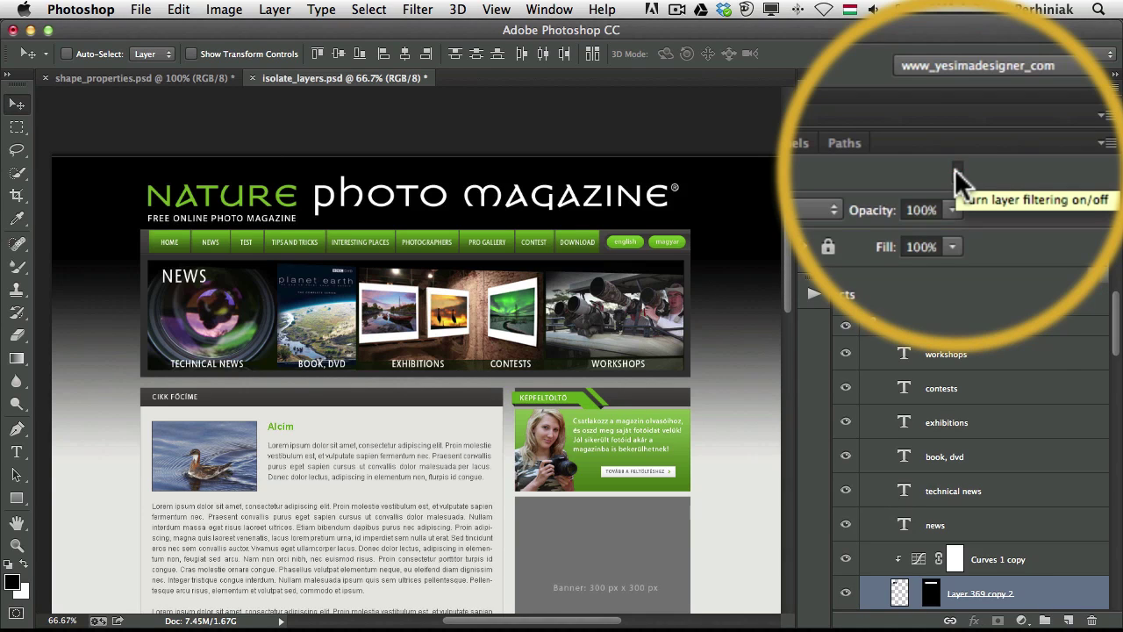
scroll(955, 270, down, 5)
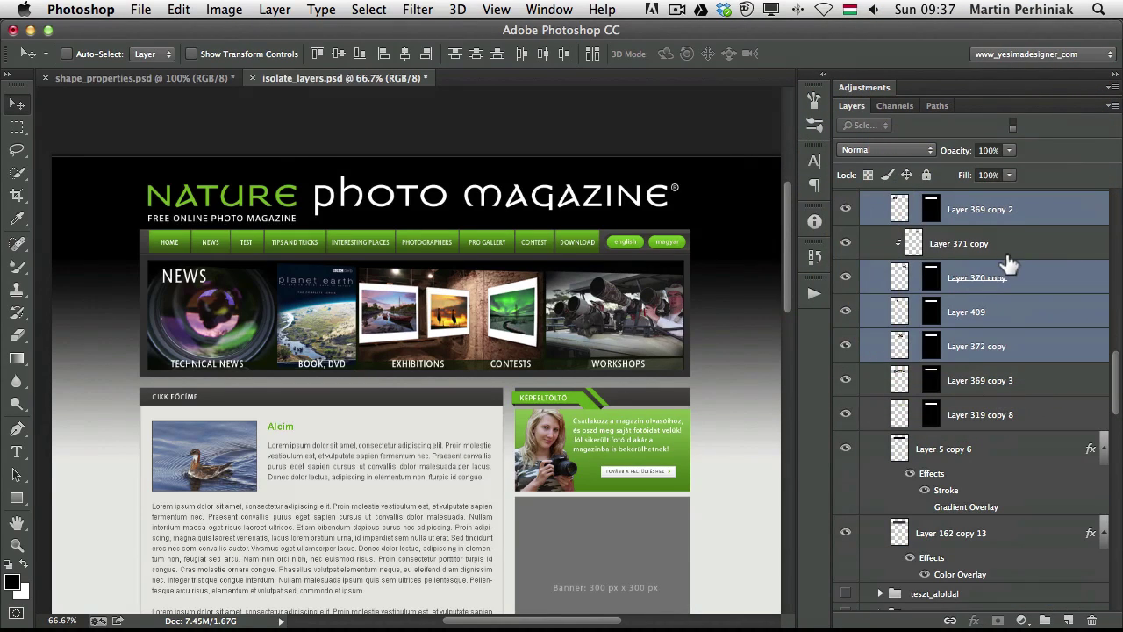
Step: Re-isolate the four header photo layers via Select > Isolate Layers and deselect them all
click(368, 10)
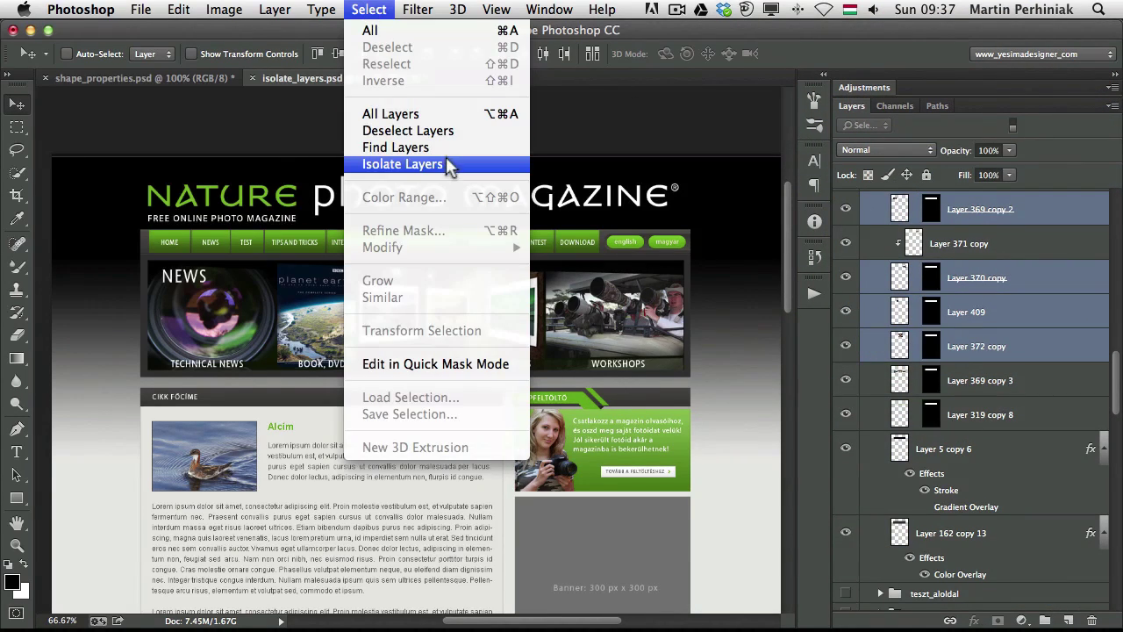
click(401, 164)
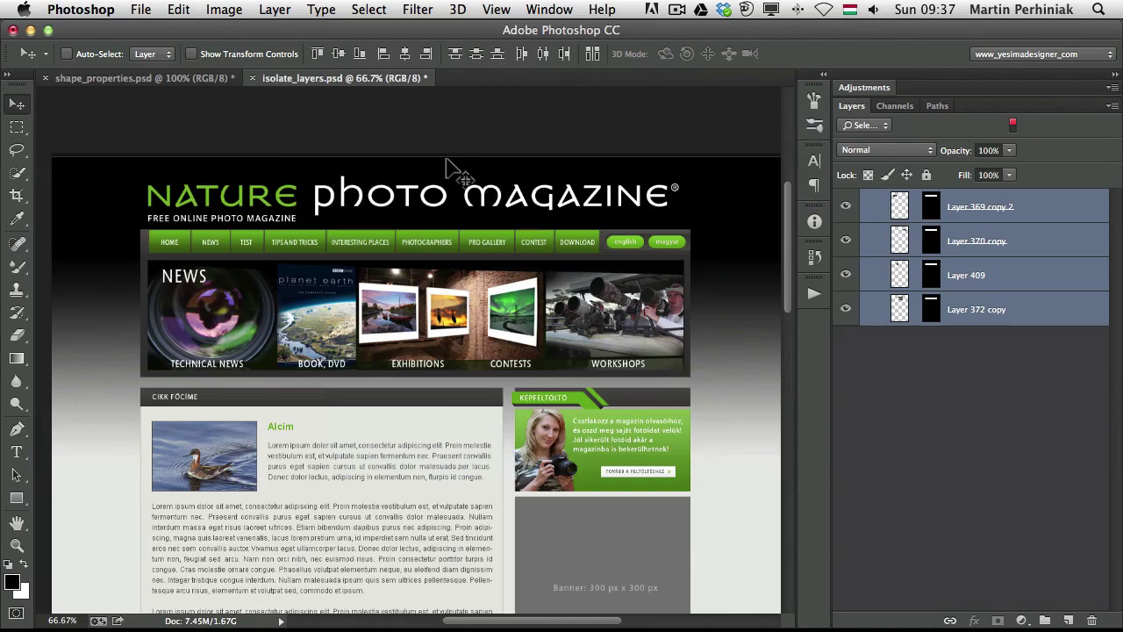
click(956, 344)
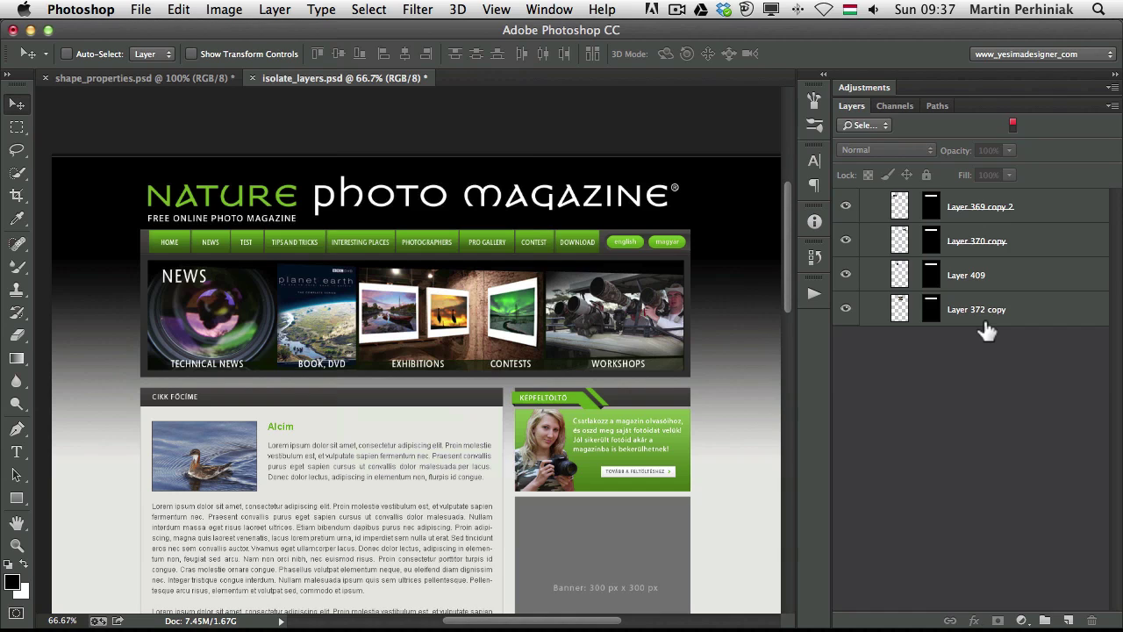
Step: Group Layer 372 copy through Layer 369 copy 2 into Group 1 and move Layer 369 copy 2's mask onto it
click(987, 318)
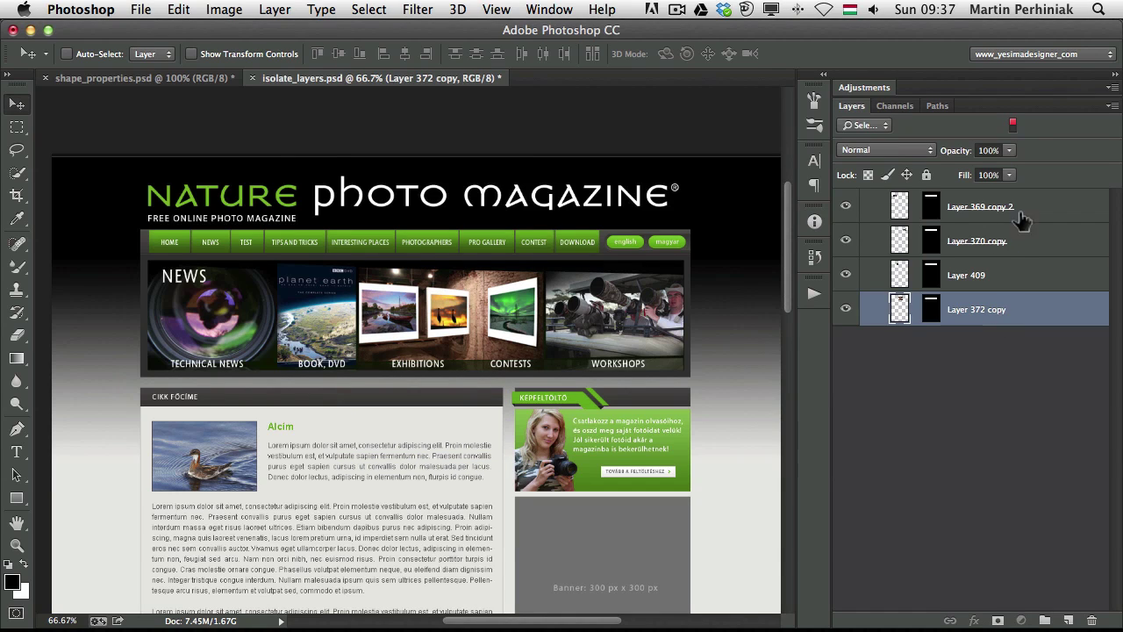
shift+click(1021, 216)
key(super+g)
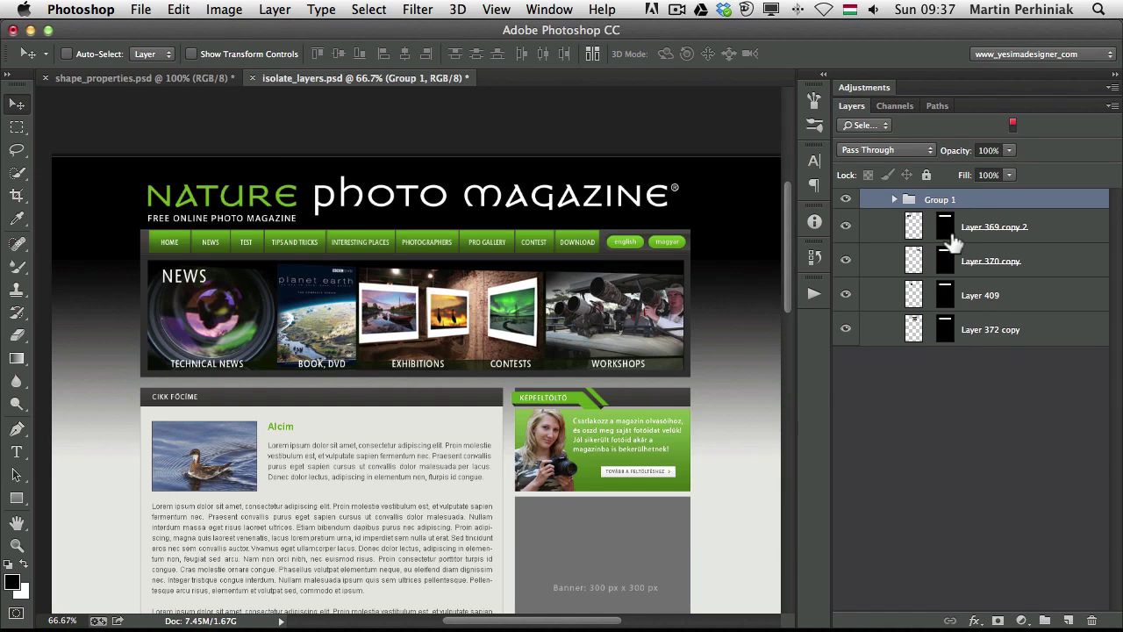
drag(943, 224, 942, 203)
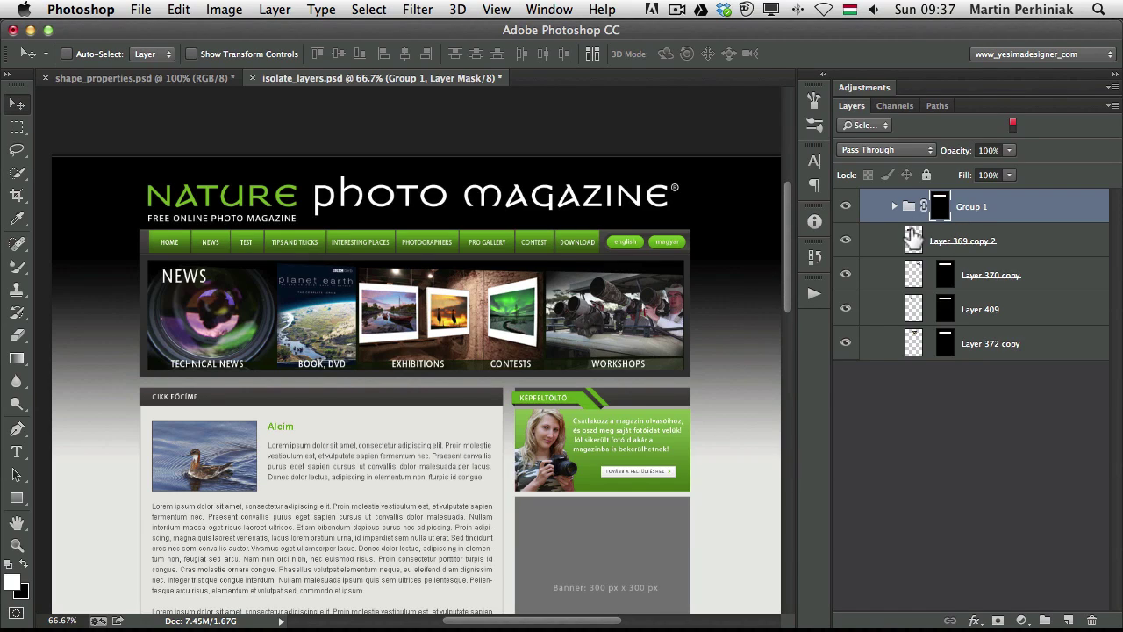
Step: Delete the layer masks of Layer 370 copy, Layer 409 and Layer 372 copy
right_click(941, 275)
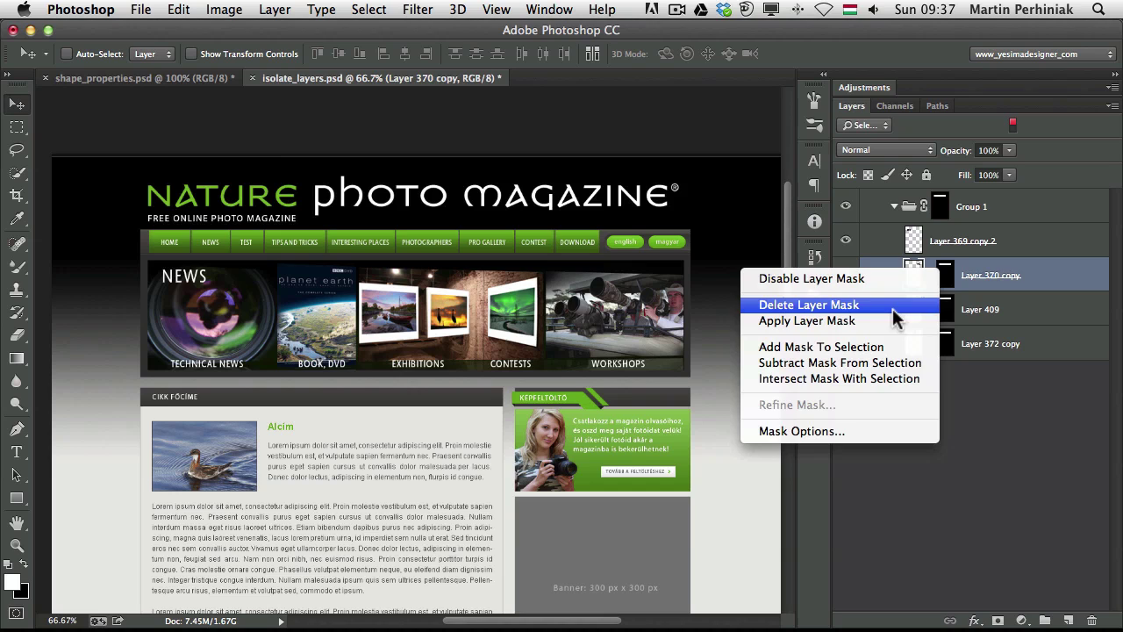
click(943, 305)
right_click(948, 313)
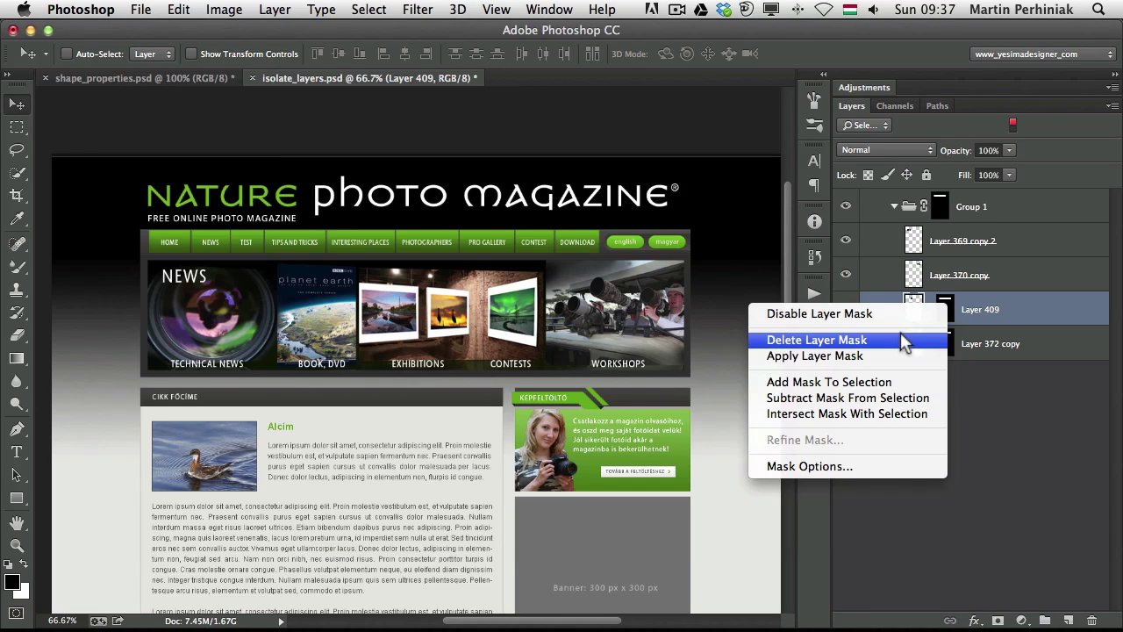
click(900, 341)
right_click(946, 342)
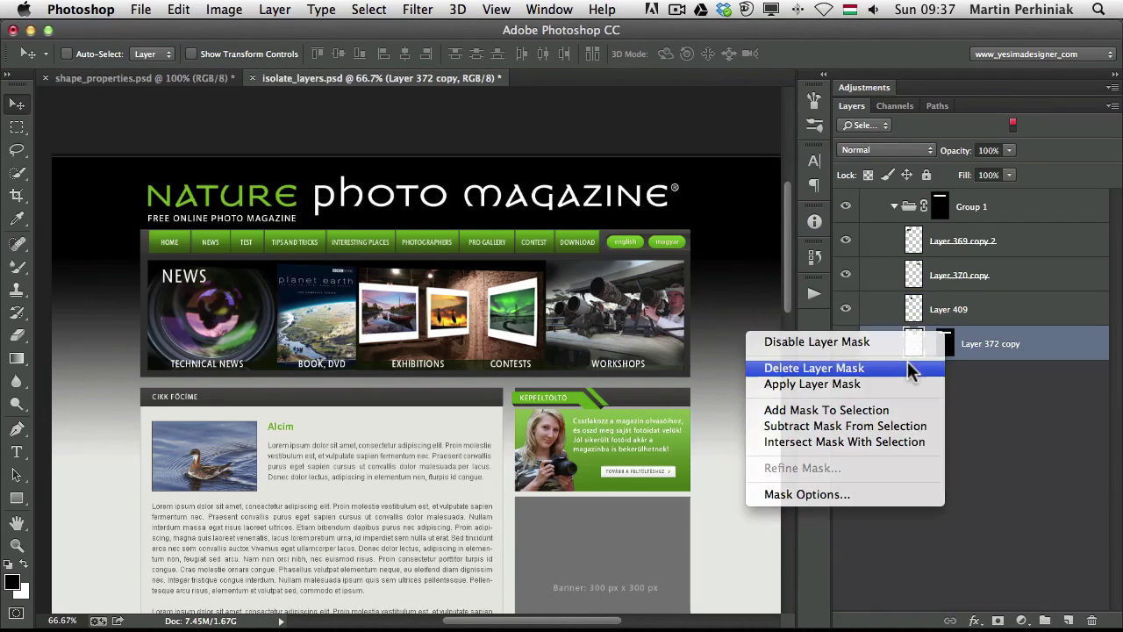
click(907, 364)
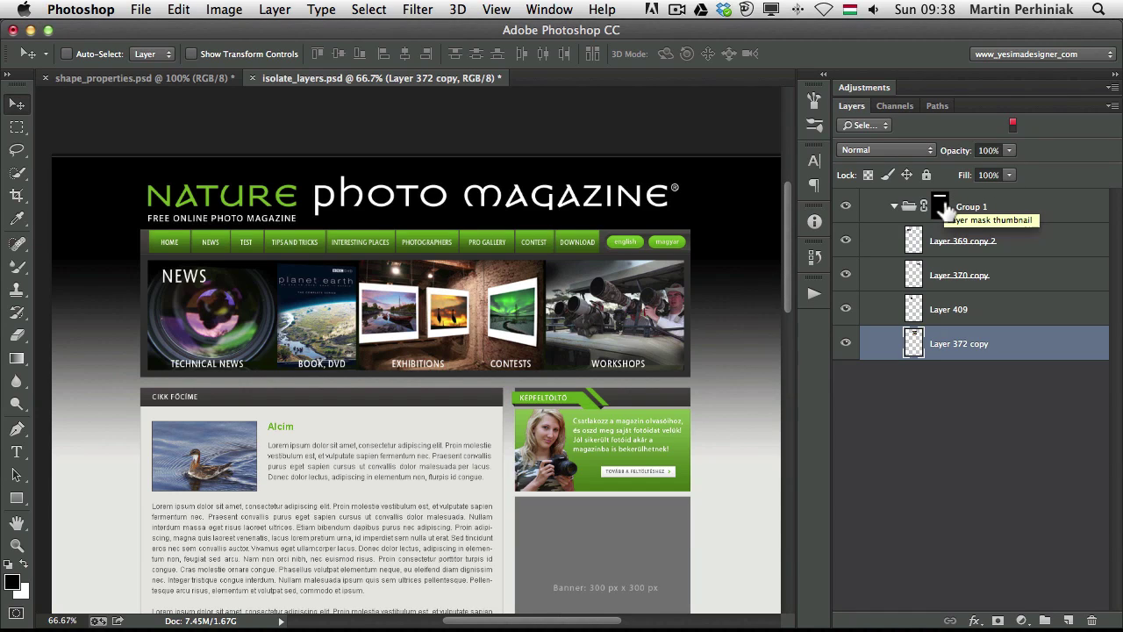
Step: Turn off isolation to show the full layer tree and target the woman's photo, Layer 315 copy 2
click(1013, 123)
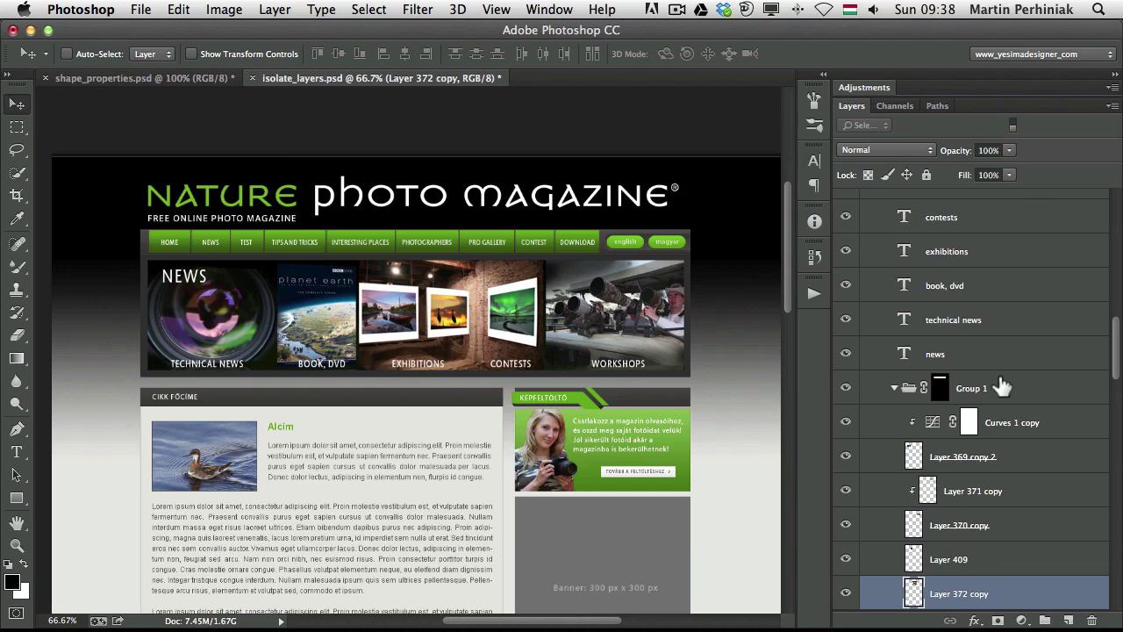
scroll(1001, 387, down, 3)
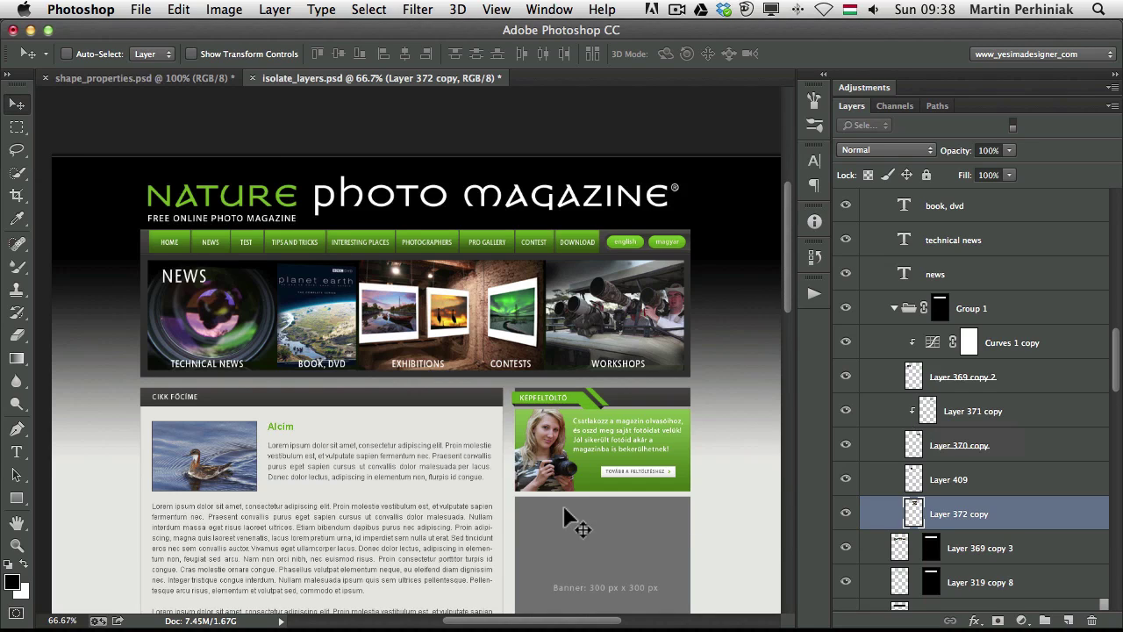
super+click(546, 456)
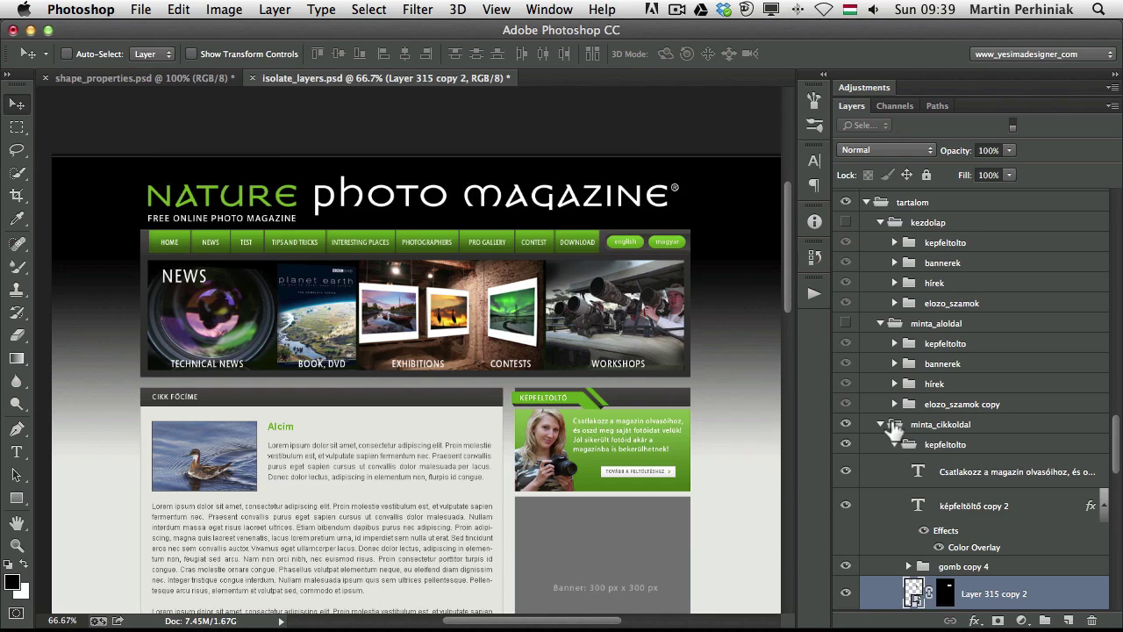
Step: Filter to the selected photo layer, unlink it from its mask, and nudge the photo inside the mask
click(1014, 124)
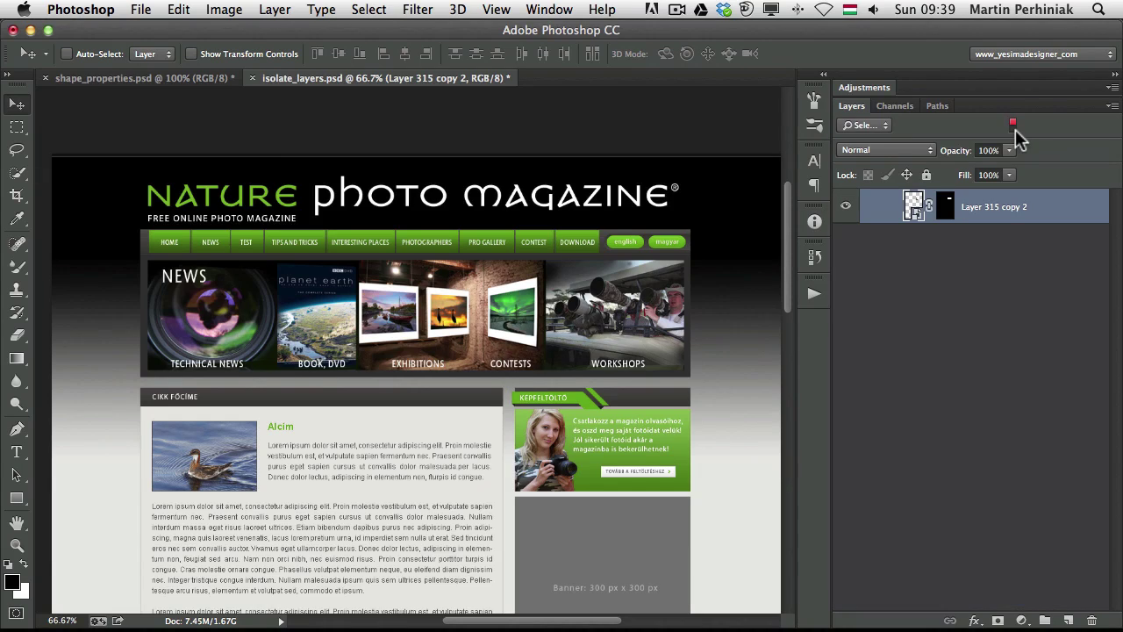
click(885, 125)
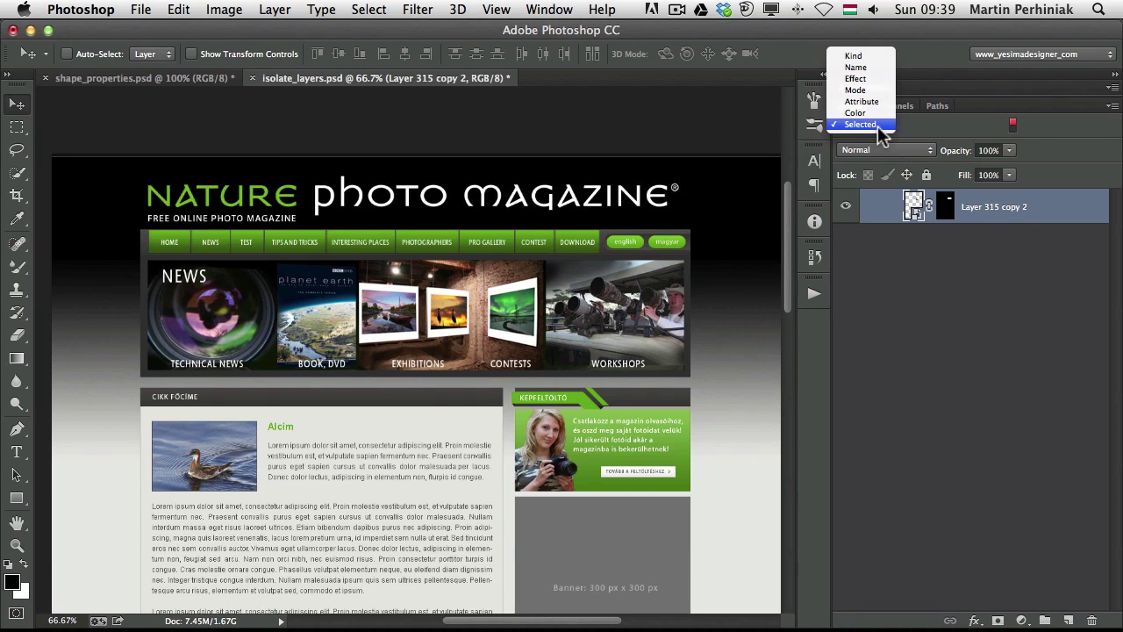
click(925, 125)
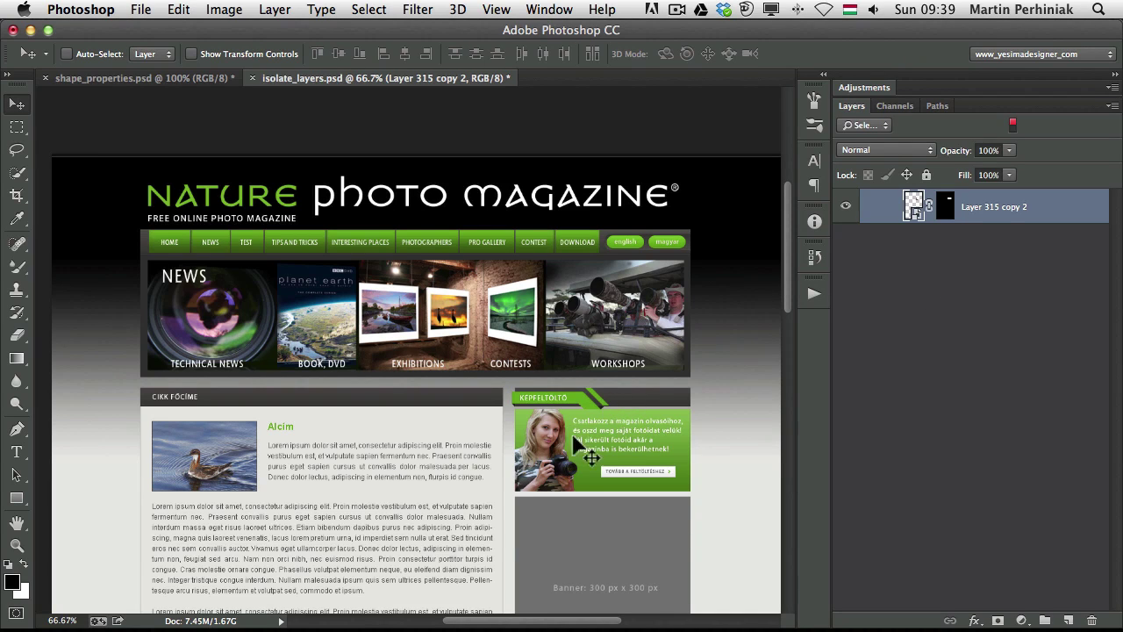
drag(595, 466, 497, 334)
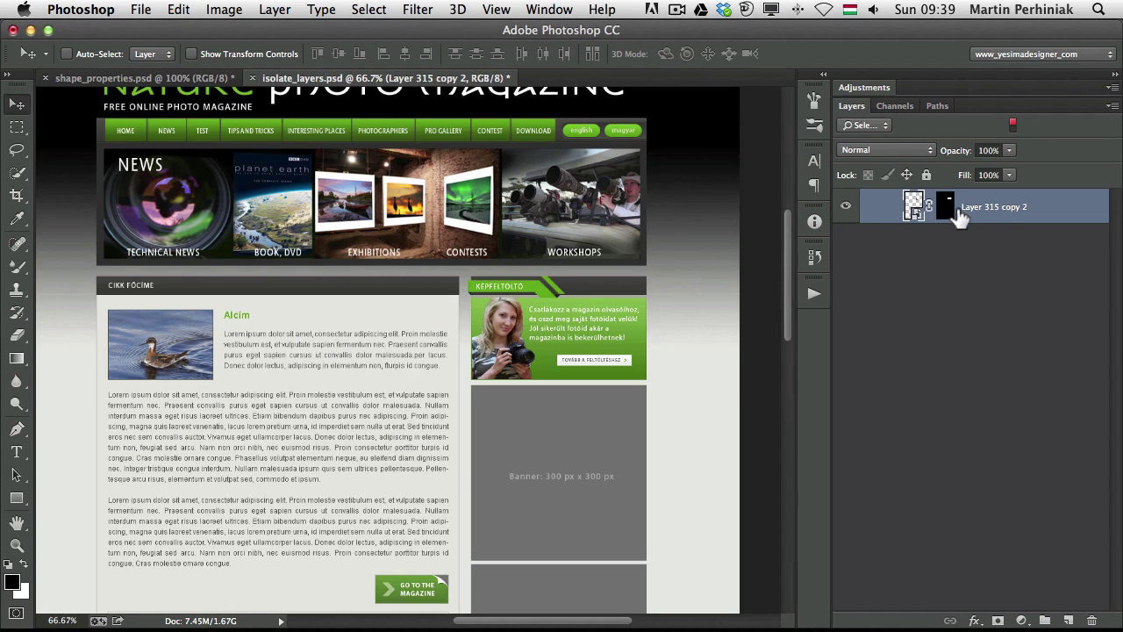
click(929, 207)
drag(548, 337, 551, 342)
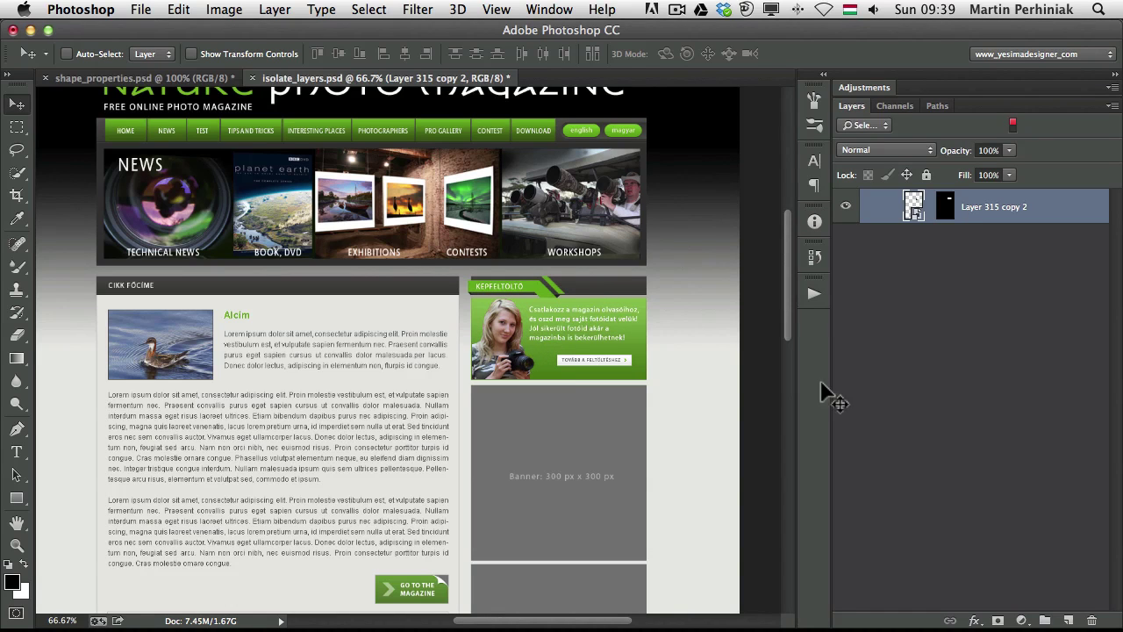
click(879, 385)
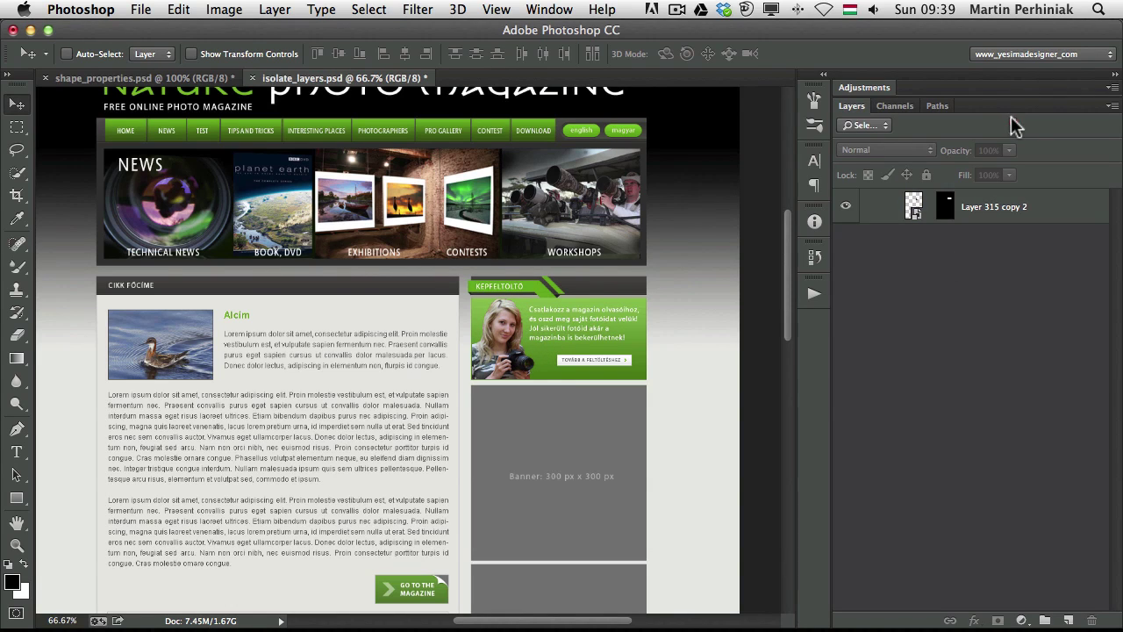
Step: Turn layer filtering off so the full tree headed by fejlec is listed again
click(1013, 125)
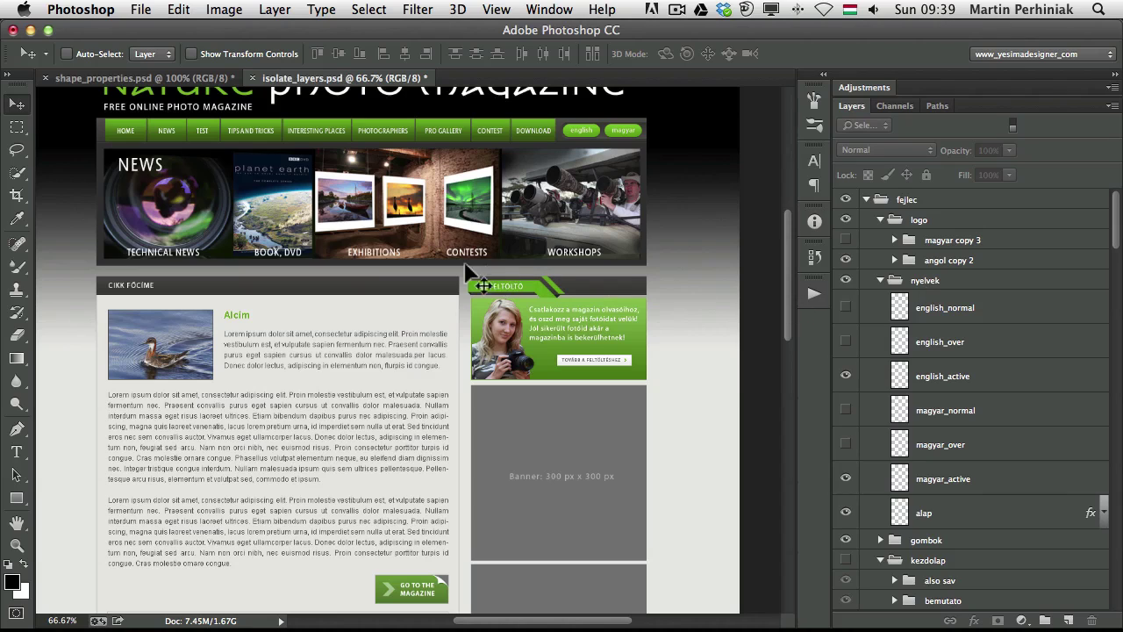
scroll(466, 269, up, 3)
scroll(466, 269, left, 2)
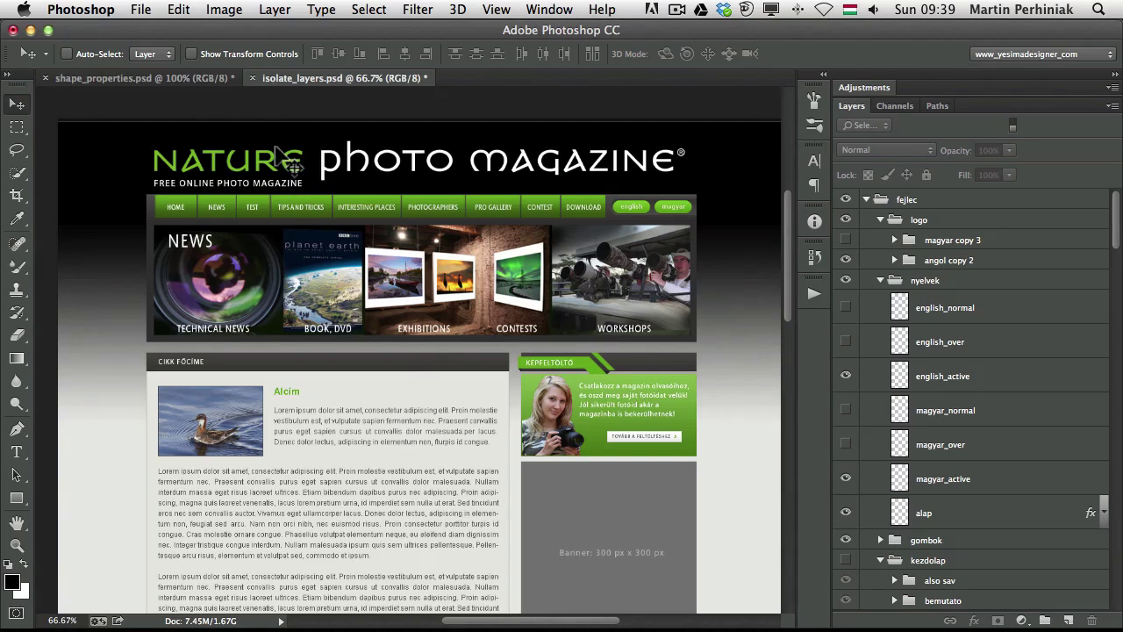
Step: In shape_properties.psd, use Direct Selection on the icon paths, ending with the Behance rounded square selected
click(171, 77)
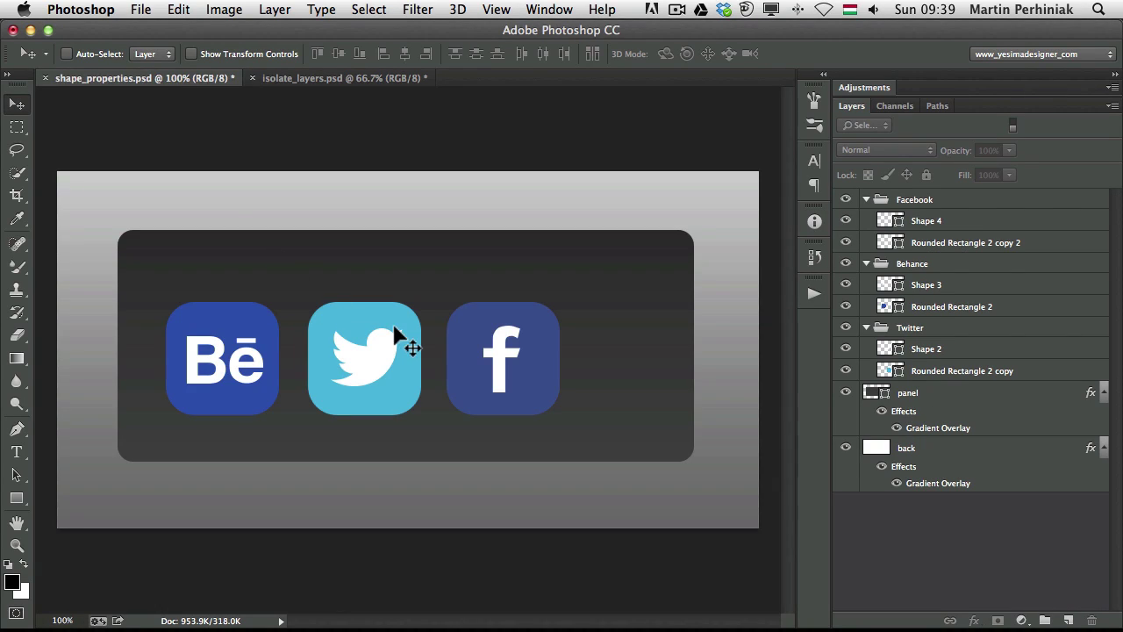
key(a)
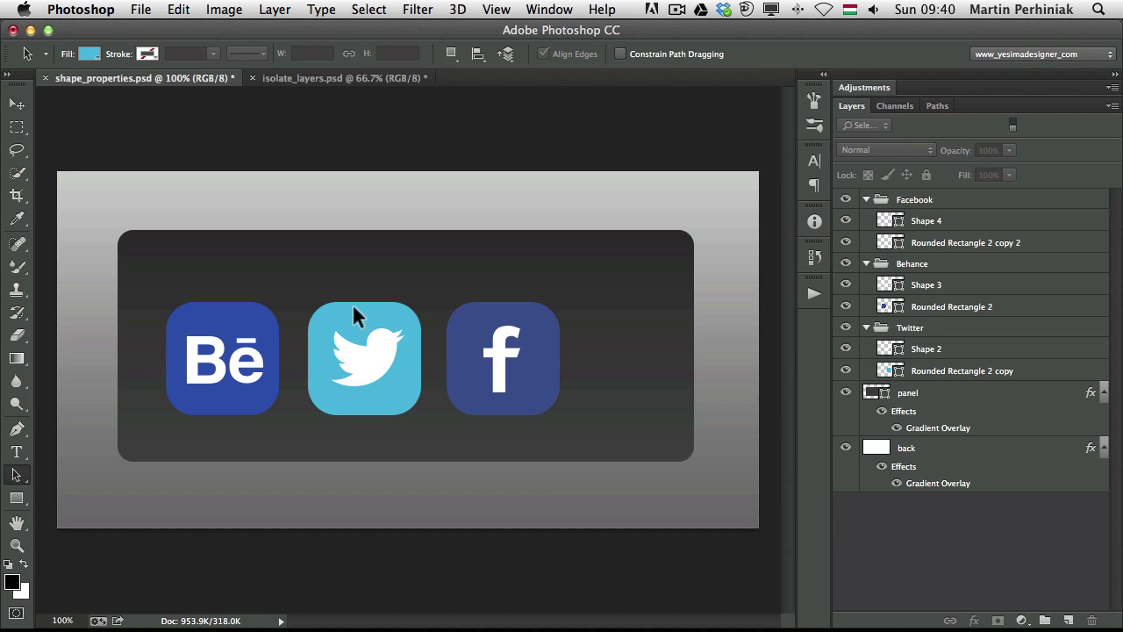
click(352, 301)
click(231, 312)
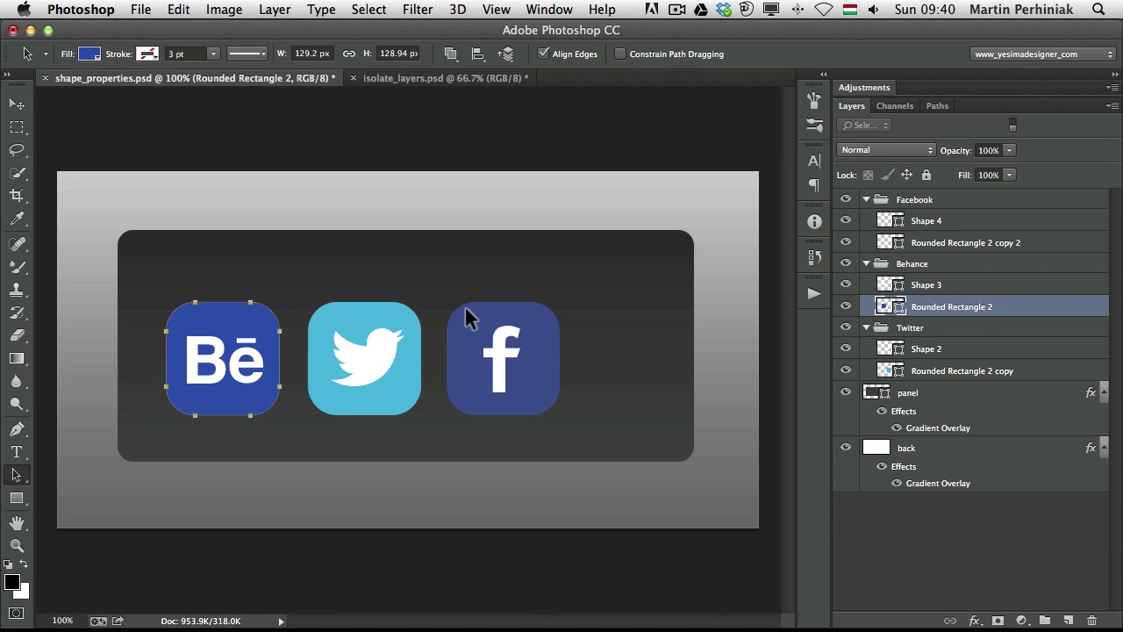
click(457, 307)
click(432, 256)
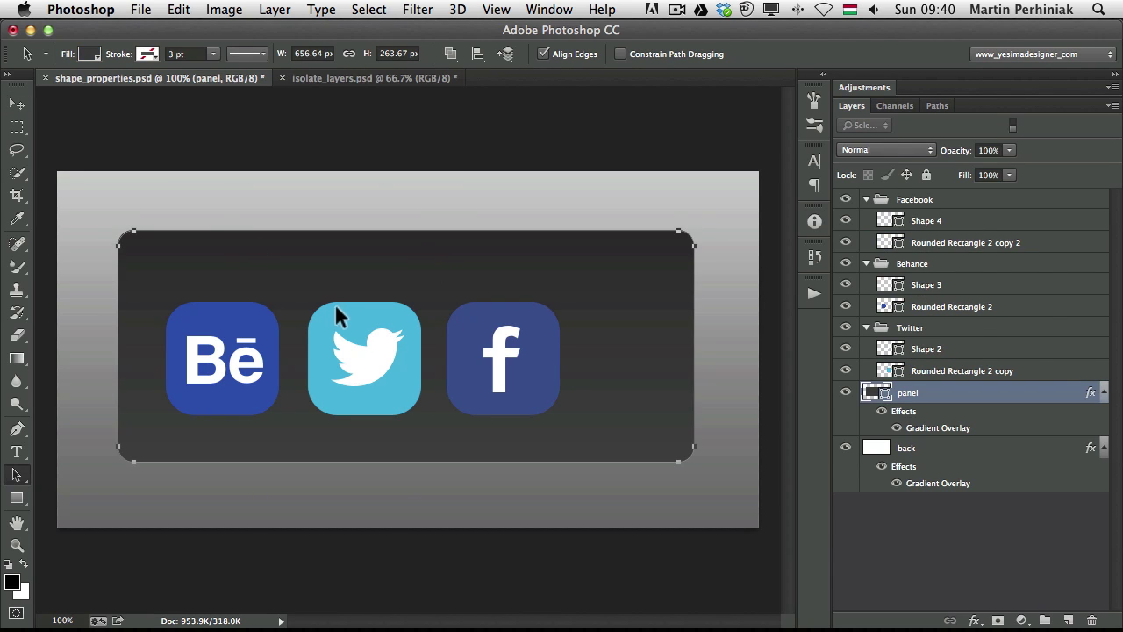
click(252, 500)
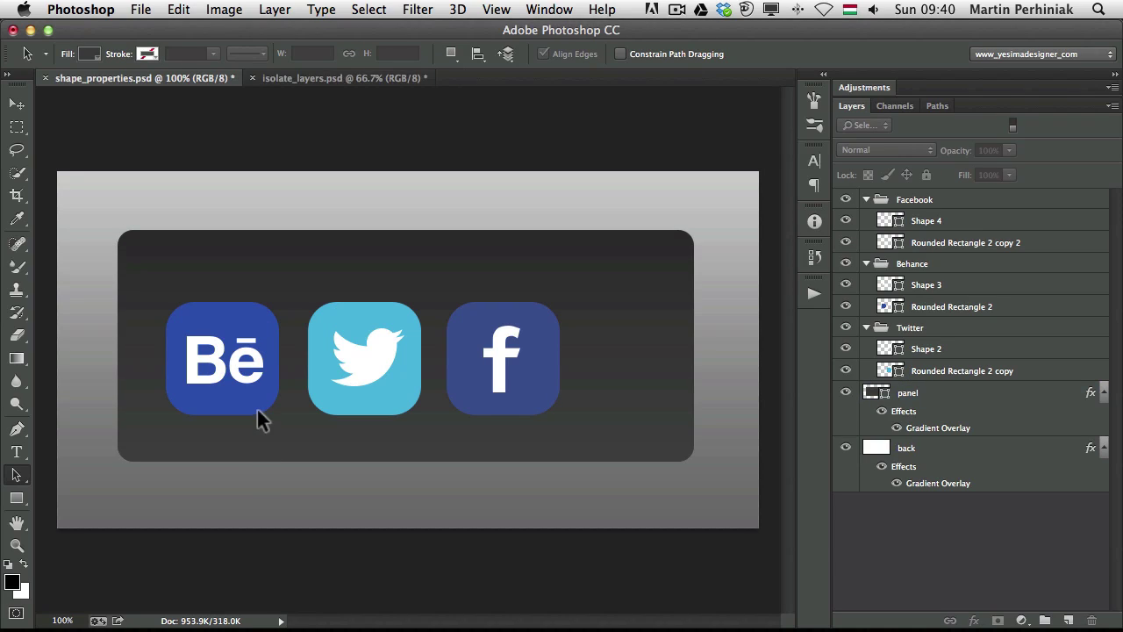
click(263, 402)
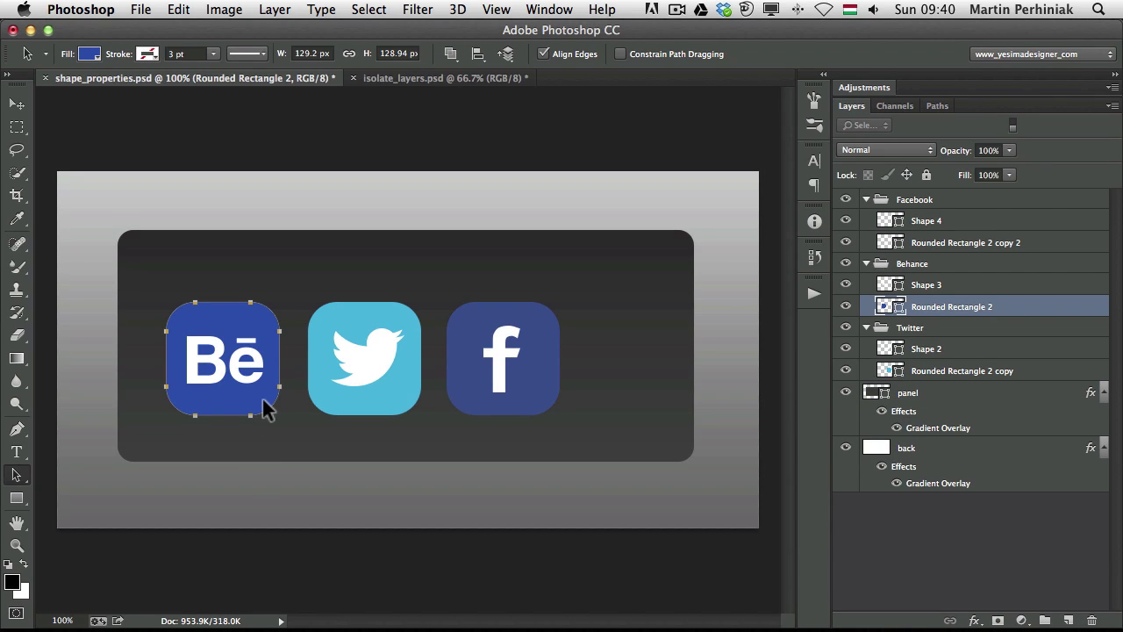
Step: Enter isolation mode on the Behance rounded square so only Rounded Rectangle 2 is listed
double_click(266, 408)
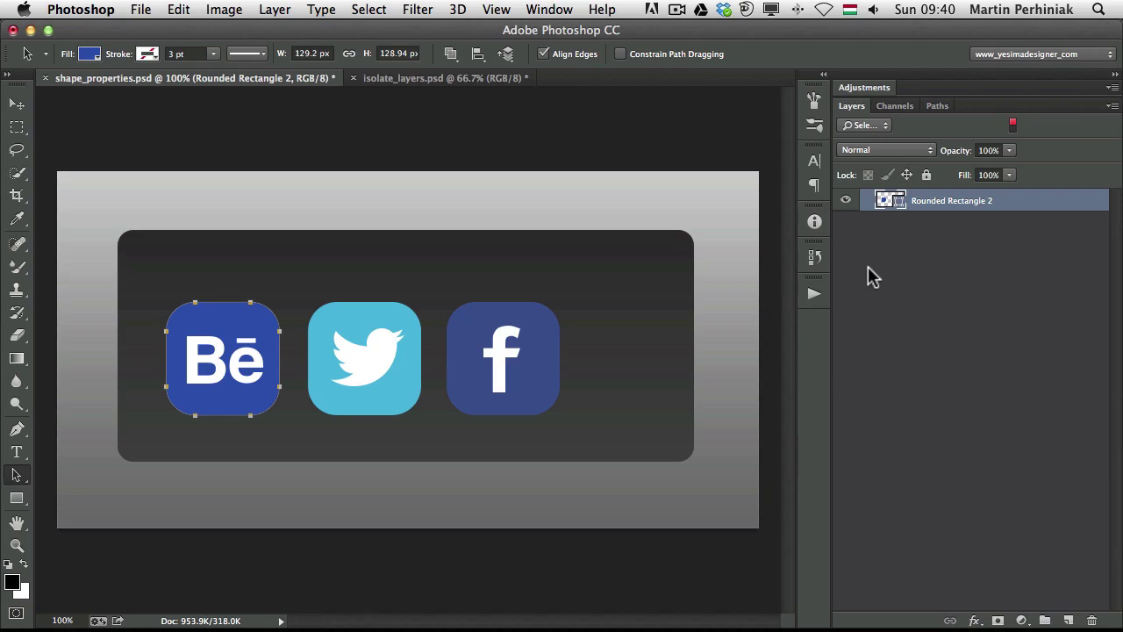